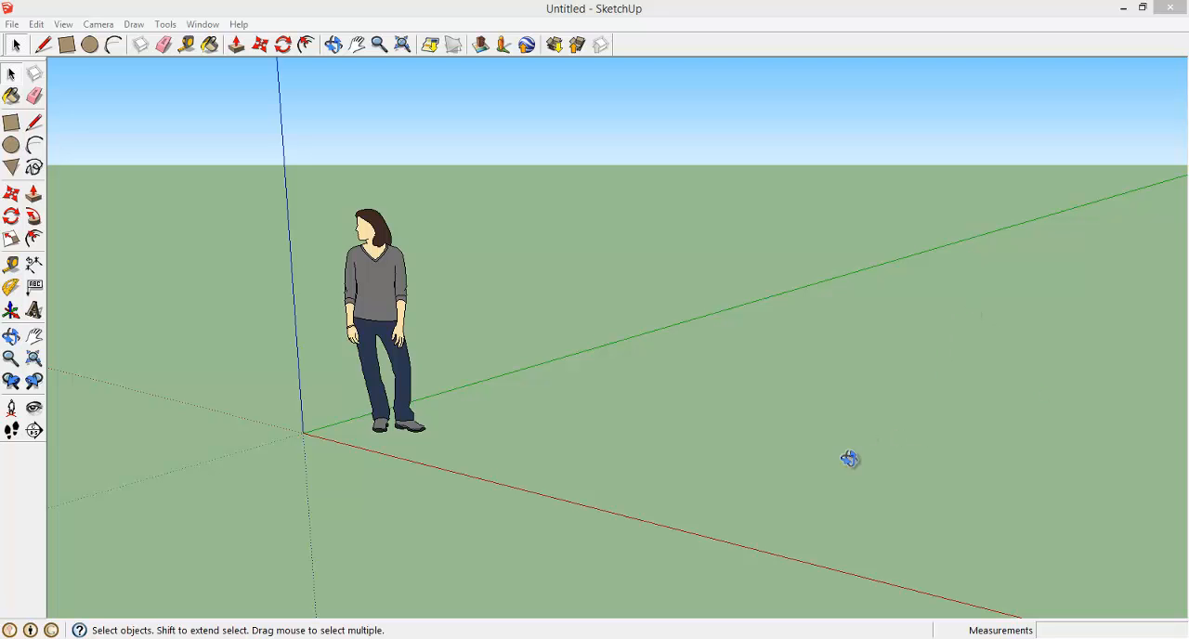
Draw a rectangle about 7' 9" by 12' on the ground beside the red axis
{"action": "middle_click_drag", "start_coordinate": [850, 459], "coordinate": [966, 399]}
{"action": "scroll", "coordinate": [967, 399], "scroll_direction": "down", "scroll_amount": 3}
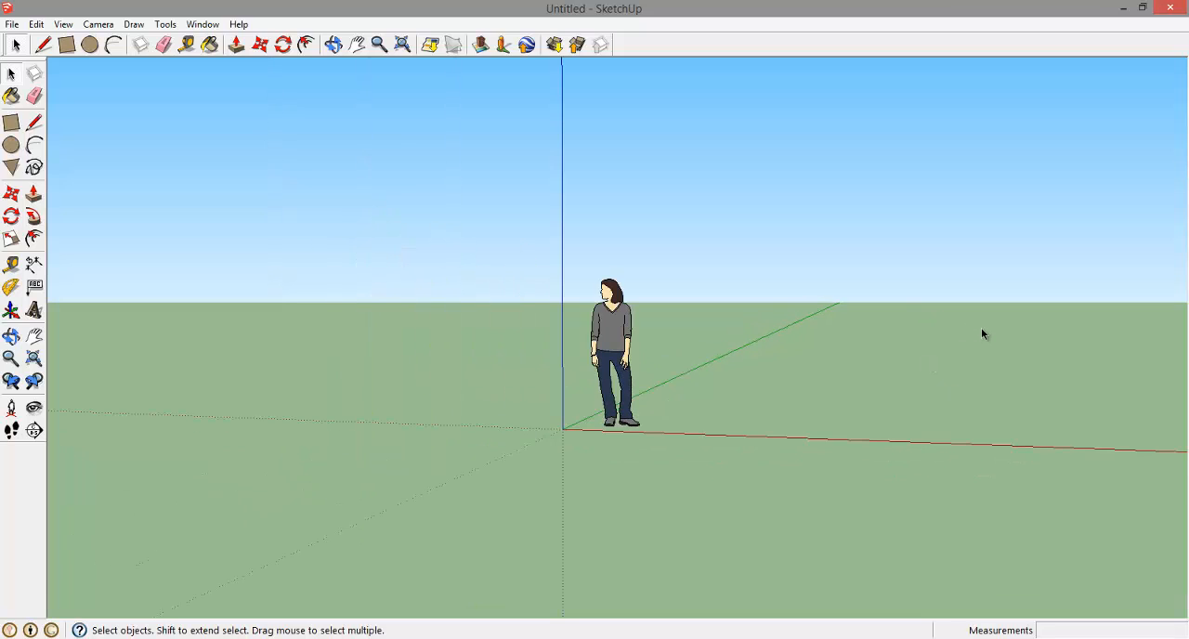
{"action": "left_click_drag", "start_coordinate": [982, 329], "coordinate": [946, 355]}
{"action": "scroll", "coordinate": [984, 330], "scroll_direction": "down", "scroll_amount": 1}
{"action": "scroll", "coordinate": [942, 332], "scroll_direction": "up", "scroll_amount": 5}
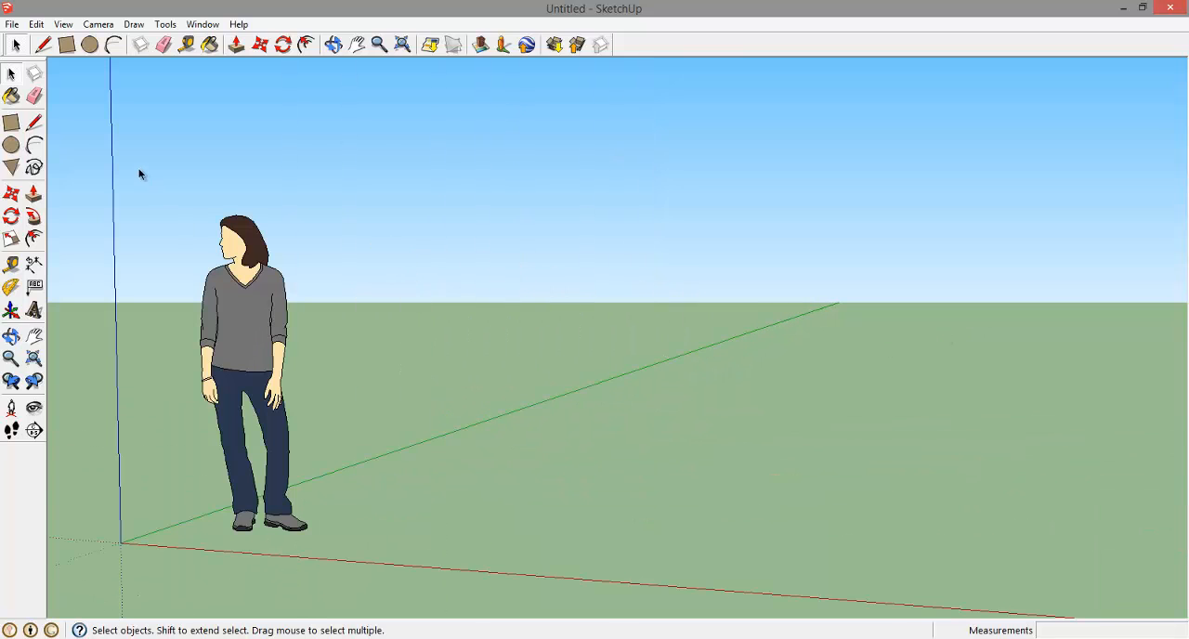
{"action": "left_click", "coordinate": [12, 122]}
{"action": "left_click", "coordinate": [699, 434]}
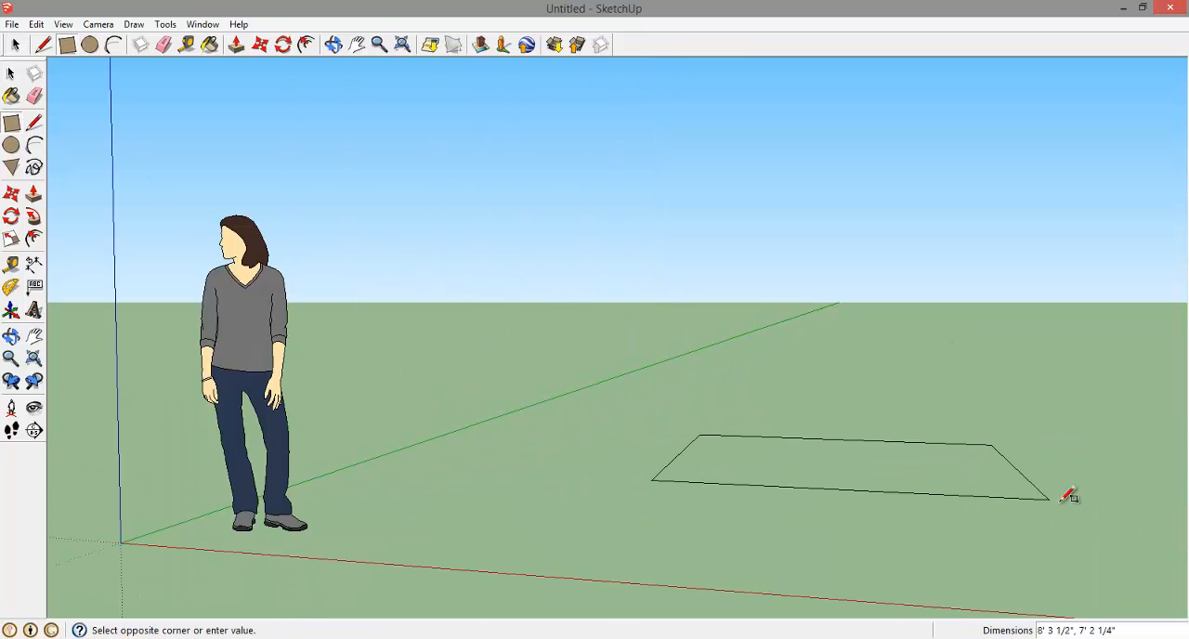
{"action": "left_click", "coordinate": [1080, 564]}
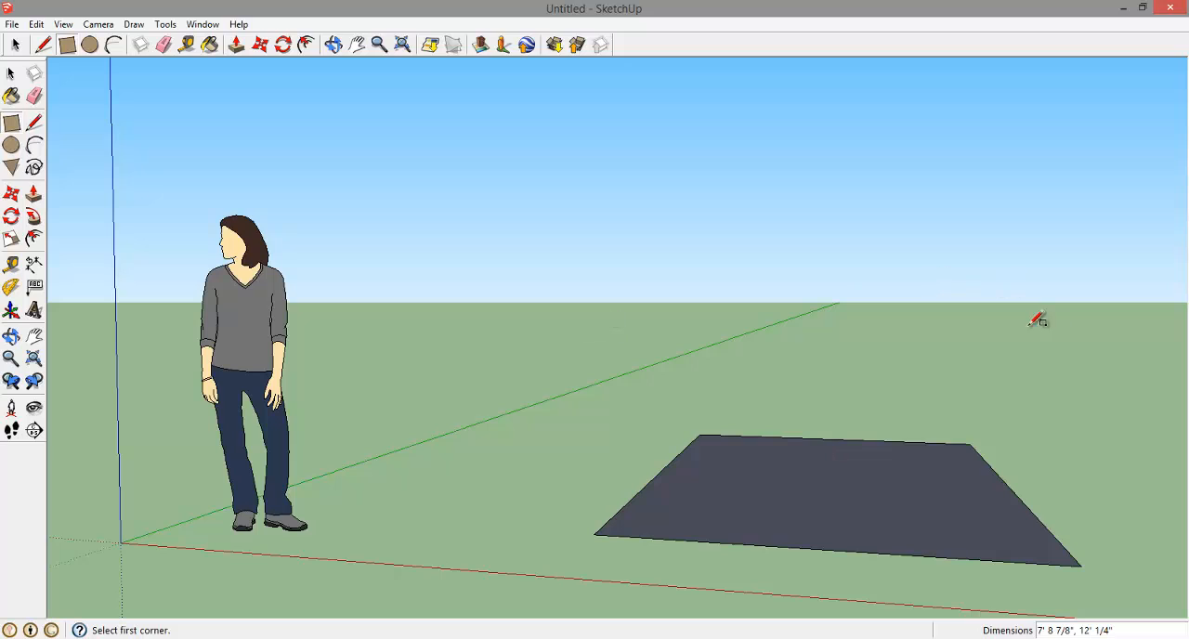
{"action": "left_click", "coordinate": [996, 325]}
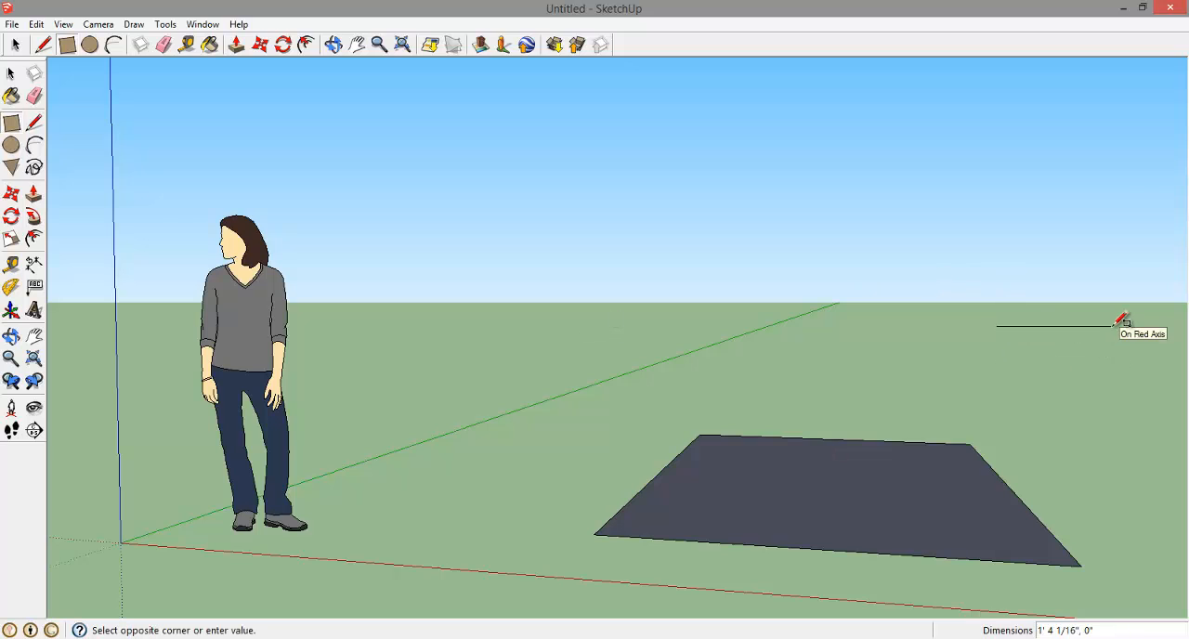
{"action": "left_click", "coordinate": [1160, 350]}
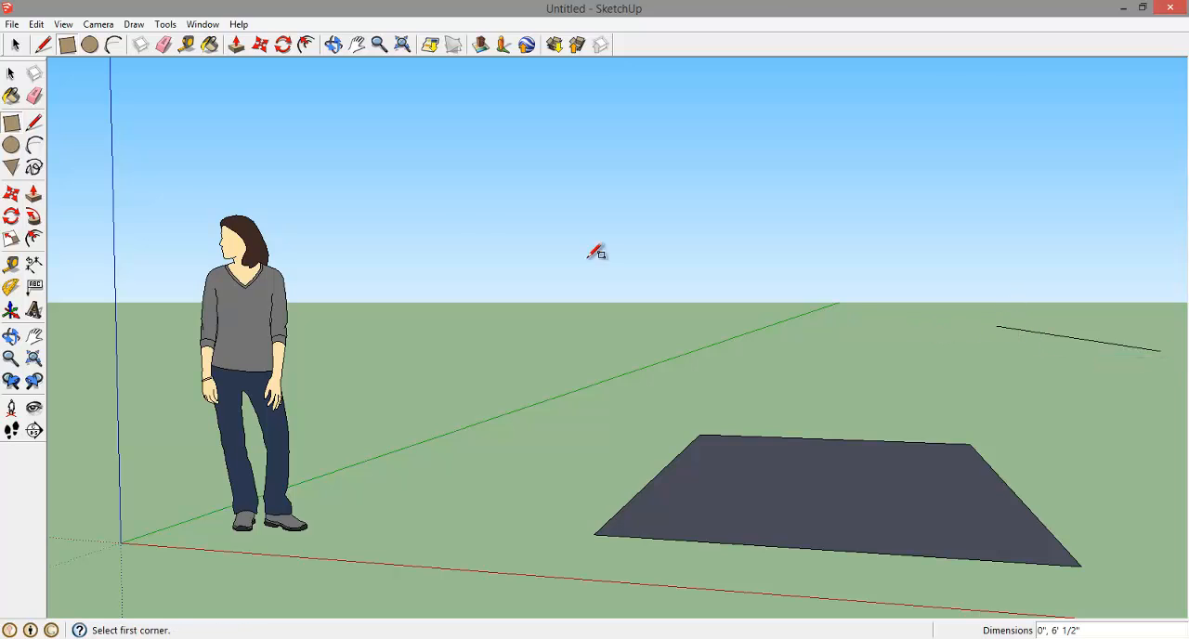
{"action": "key", "text": "ctrl+z"}
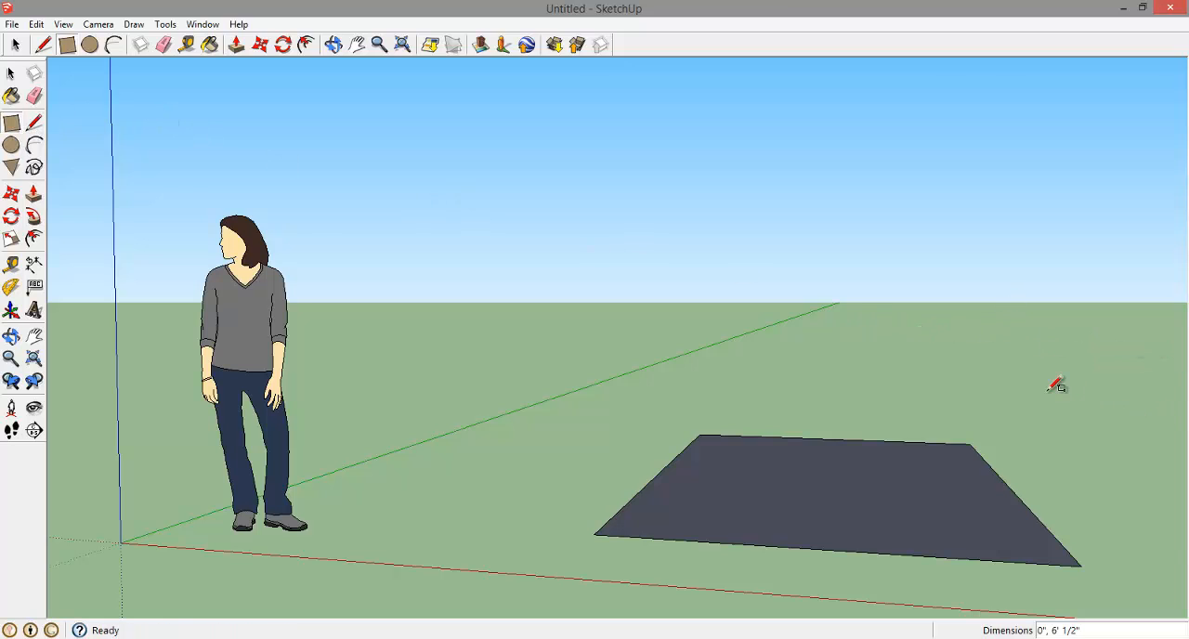
Delete the standing human figure near the origin
{"action": "scroll", "coordinate": [1057, 384], "scroll_direction": "down", "scroll_amount": 3}
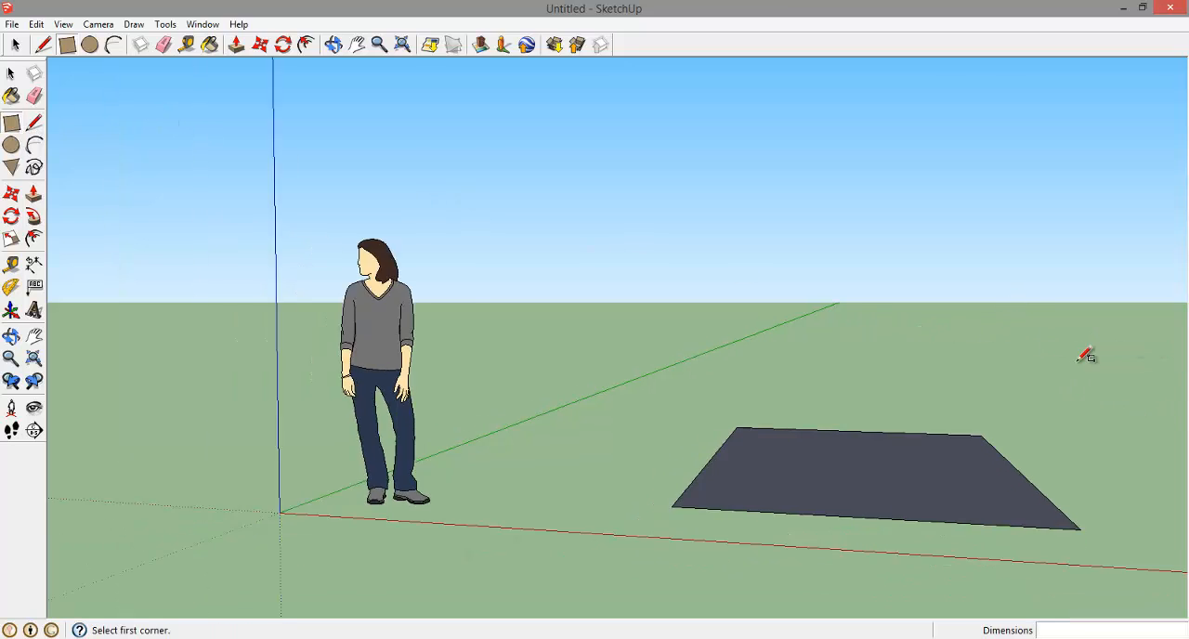
{"action": "left_click", "coordinate": [334, 44]}
{"action": "left_click_drag", "start_coordinate": [830, 245], "coordinate": [509, 445]}
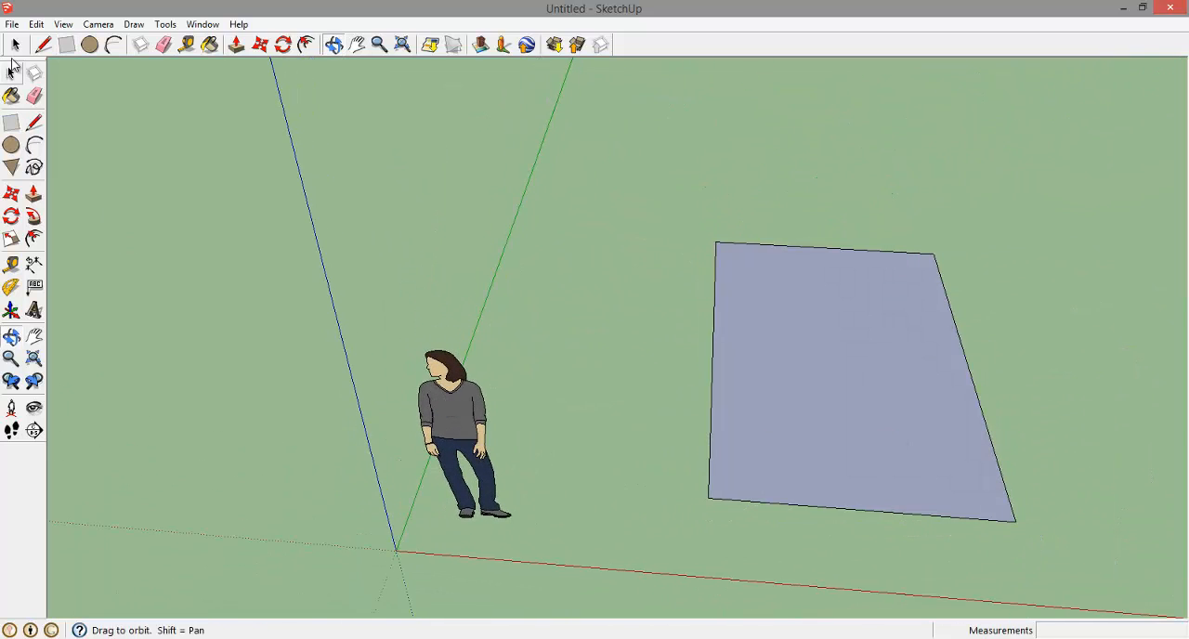
{"action": "left_click", "coordinate": [11, 73]}
{"action": "left_click", "coordinate": [450, 395]}
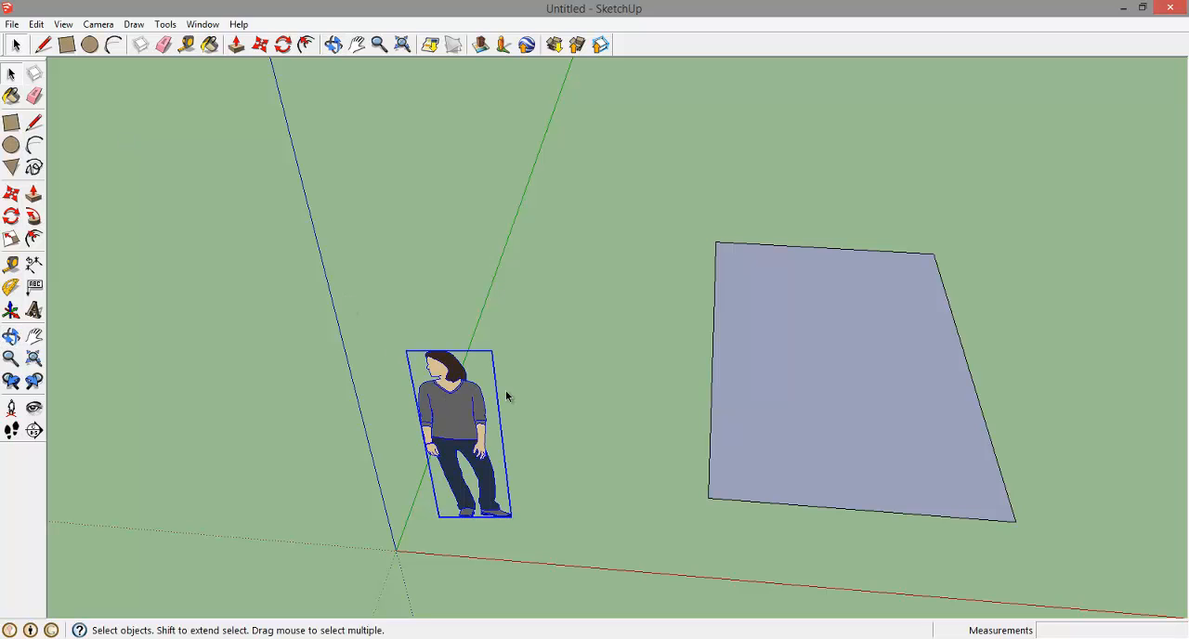
{"action": "key", "text": "Delete"}
Draw three more separate ground rectangles around the first, the last two about 11' by 22' 7" and 12' 9" by 11' 3"
{"action": "scroll", "coordinate": [626, 334], "scroll_direction": "up", "scroll_amount": 2}
{"action": "scroll", "coordinate": [626, 334], "scroll_direction": "down", "scroll_amount": 5}
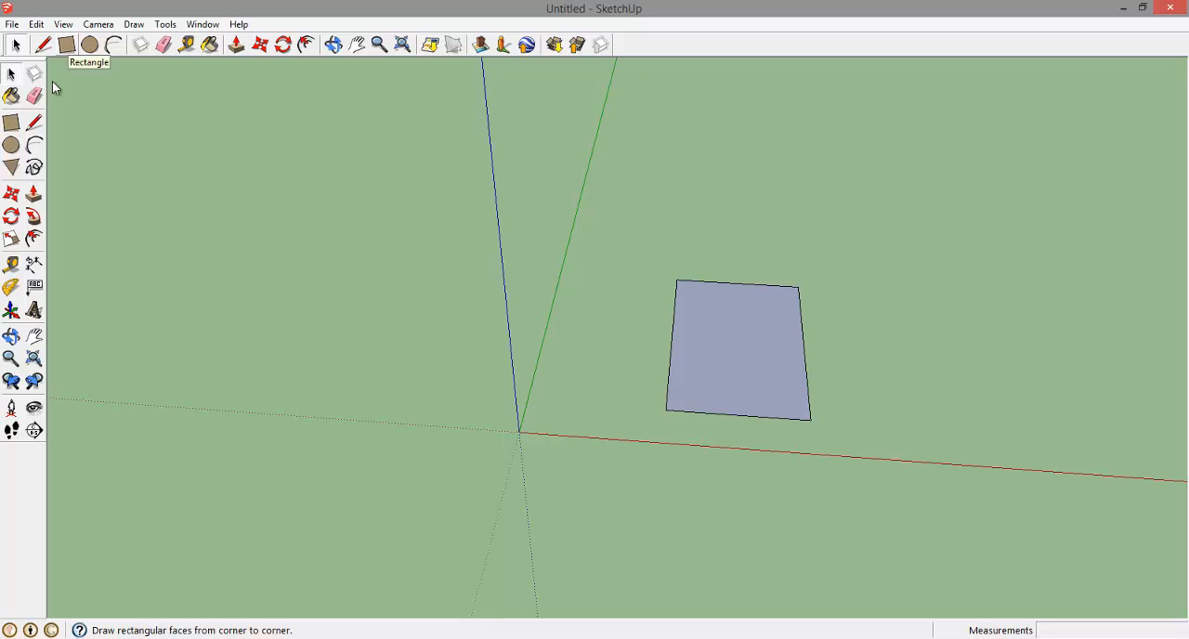
{"action": "left_click", "coordinate": [67, 45]}
{"action": "left_click", "coordinate": [708, 135]}
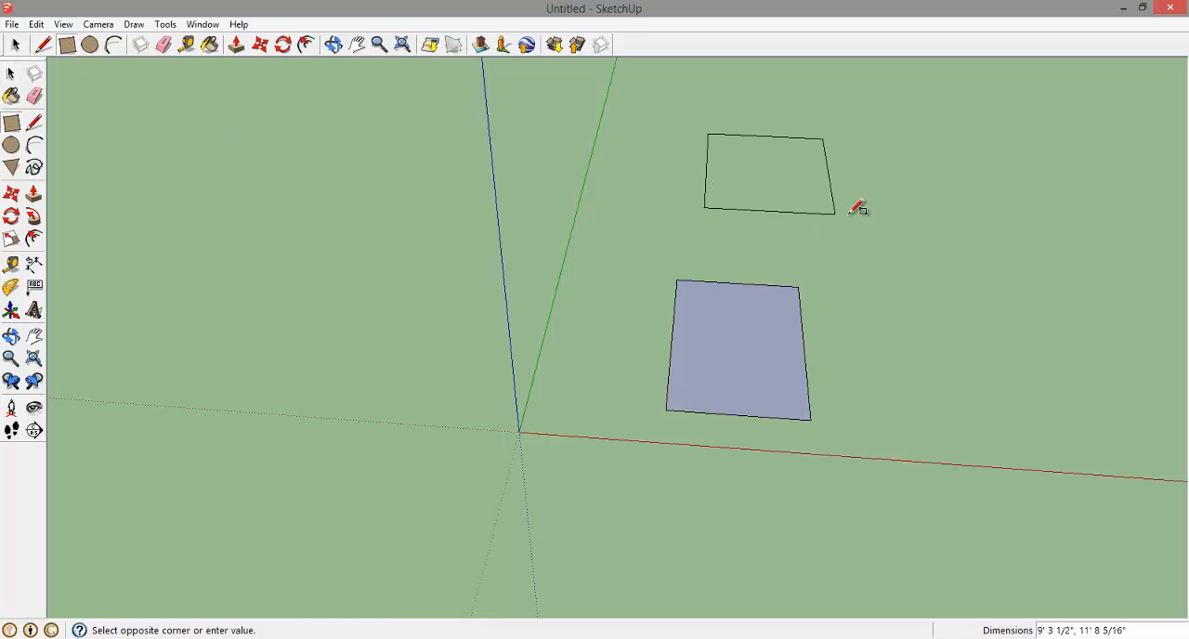
{"action": "left_click", "coordinate": [923, 234]}
{"action": "left_click", "coordinate": [1058, 152]}
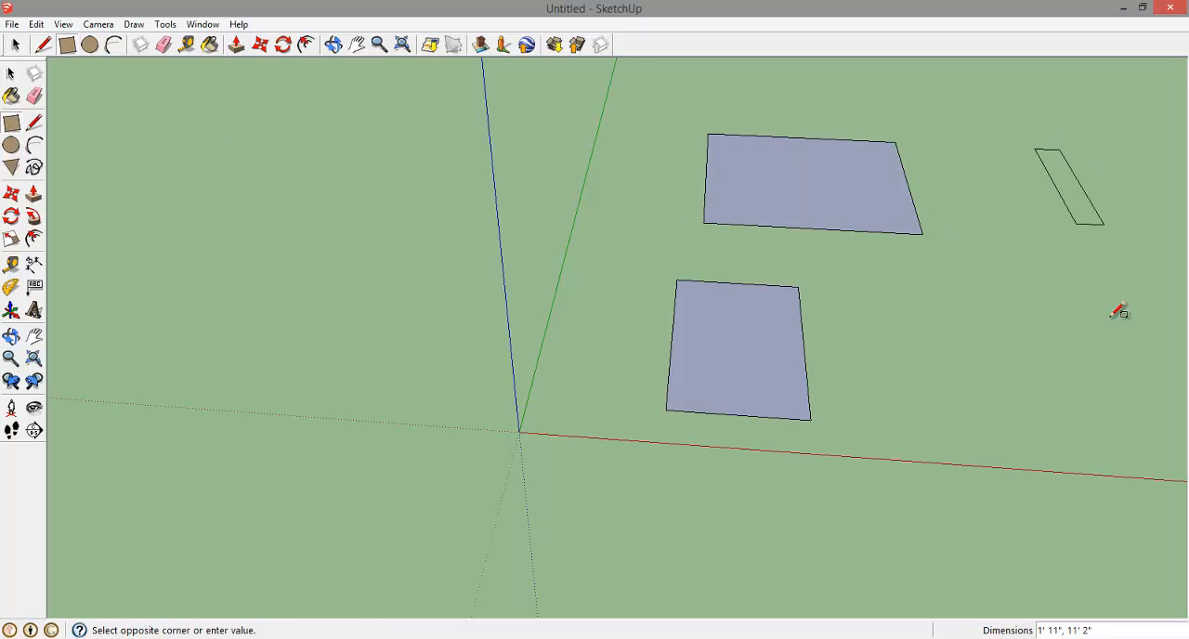
{"action": "left_click", "coordinate": [1117, 336]}
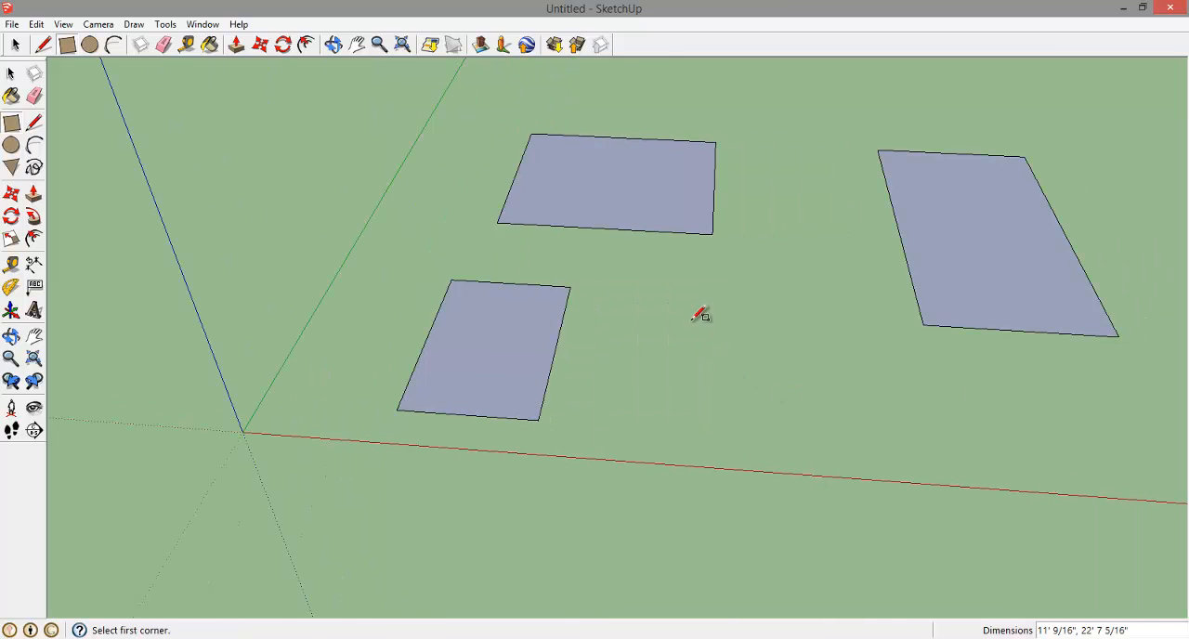
{"action": "left_click", "coordinate": [673, 299]}
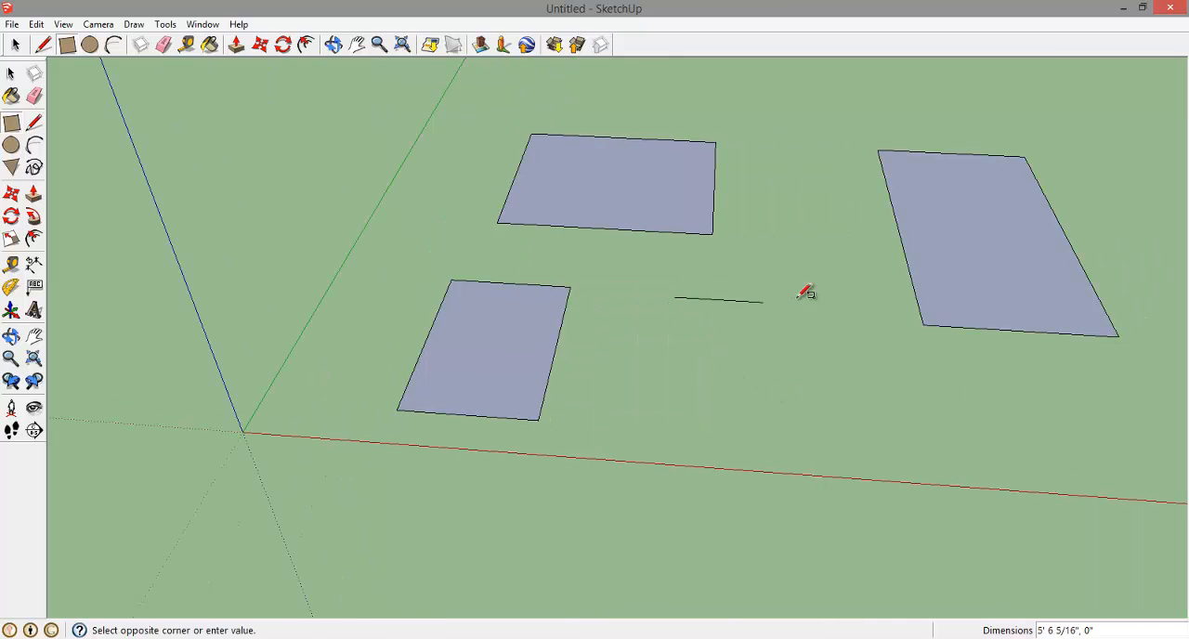
{"action": "left_click", "coordinate": [910, 441]}
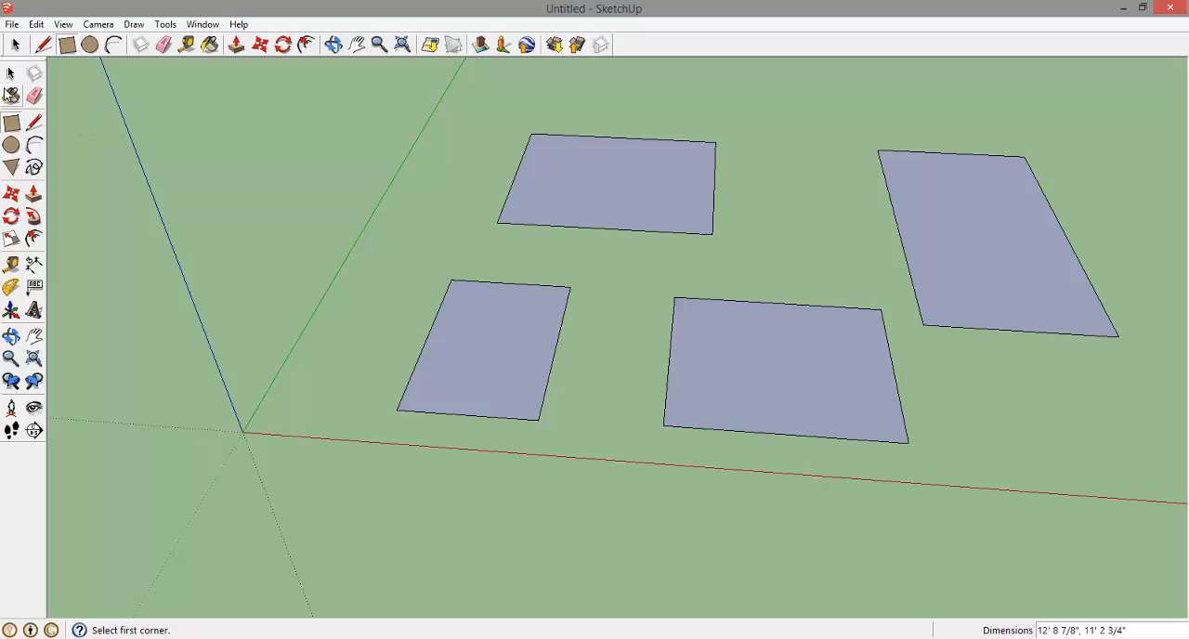
Push/Pull the four ground rectangles up into building blocks, raising the far-side block about 19' and the front block about 22' 3"
{"action": "left_click", "coordinate": [33, 193]}
{"action": "left_click_drag", "start_coordinate": [512, 353], "coordinate": [486, 106]}
{"action": "left_click_drag", "start_coordinate": [677, 183], "coordinate": [671, 19]}
{"action": "left_click_drag", "start_coordinate": [969, 374], "coordinate": [997, 78]}
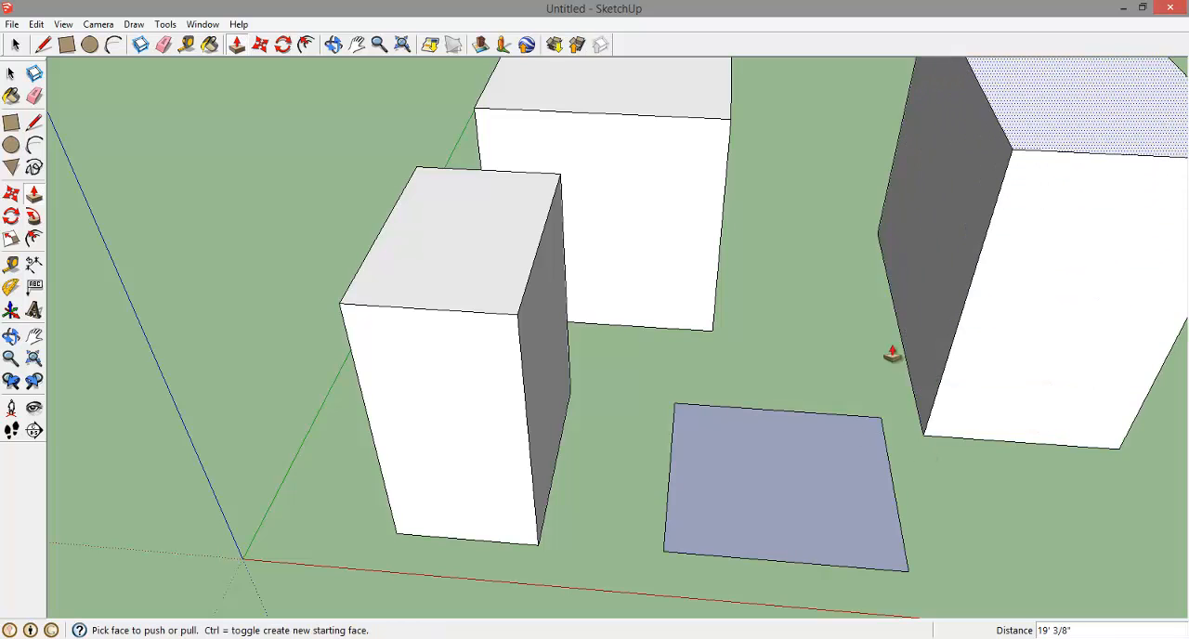
{"action": "left_click_drag", "start_coordinate": [788, 498], "coordinate": [800, 116]}
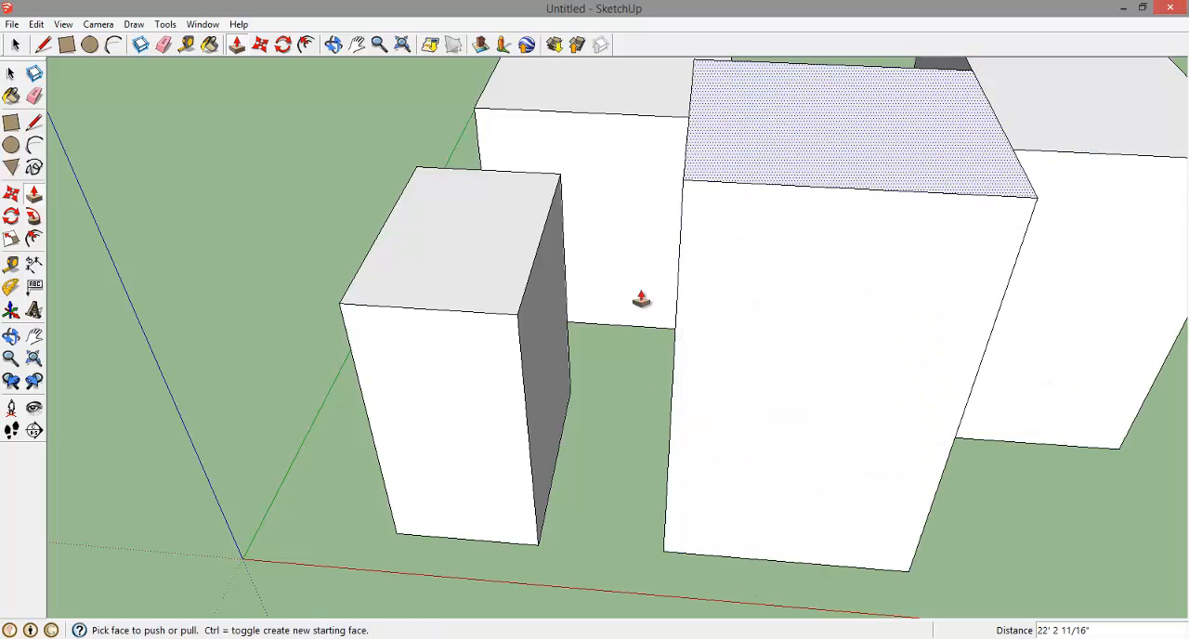
Examine the group of four blocks from all sides and from above
{"action": "left_click", "coordinate": [333, 43]}
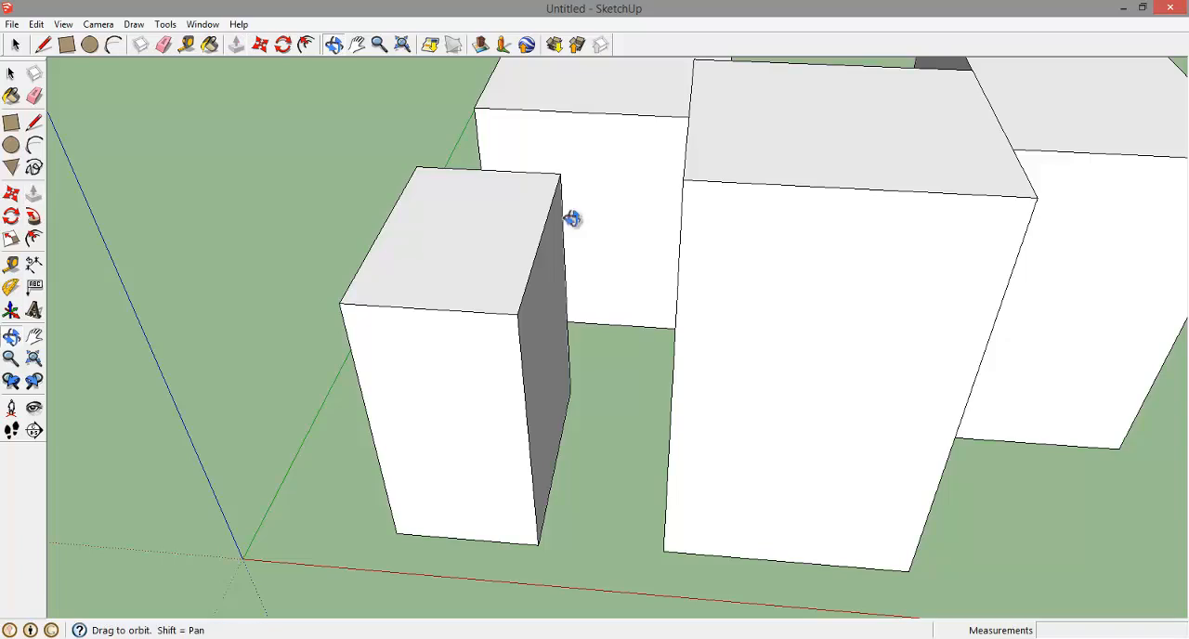
{"action": "left_click_drag", "start_coordinate": [572, 219], "coordinate": [129, 110]}
{"action": "left_click_drag", "start_coordinate": [648, 234], "coordinate": [272, 274]}
{"action": "scroll", "coordinate": [272, 274], "scroll_direction": "down", "scroll_amount": 6}
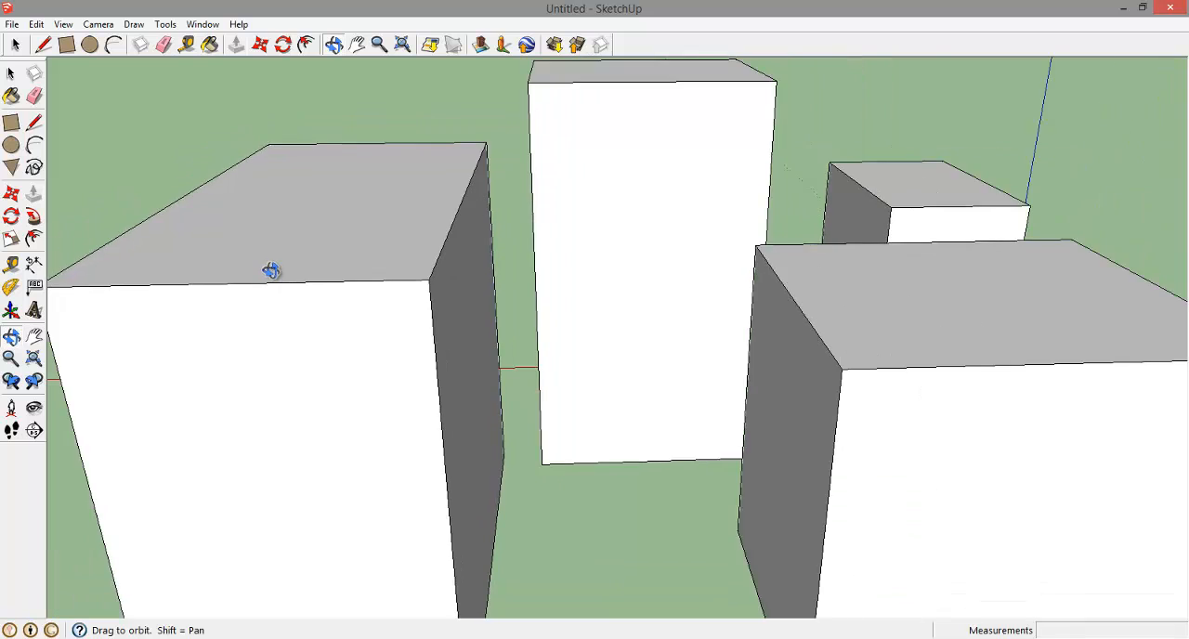
{"action": "left_click_drag", "start_coordinate": [709, 365], "coordinate": [775, 253]}
{"action": "left_click_drag", "start_coordinate": [311, 270], "coordinate": [703, 257]}
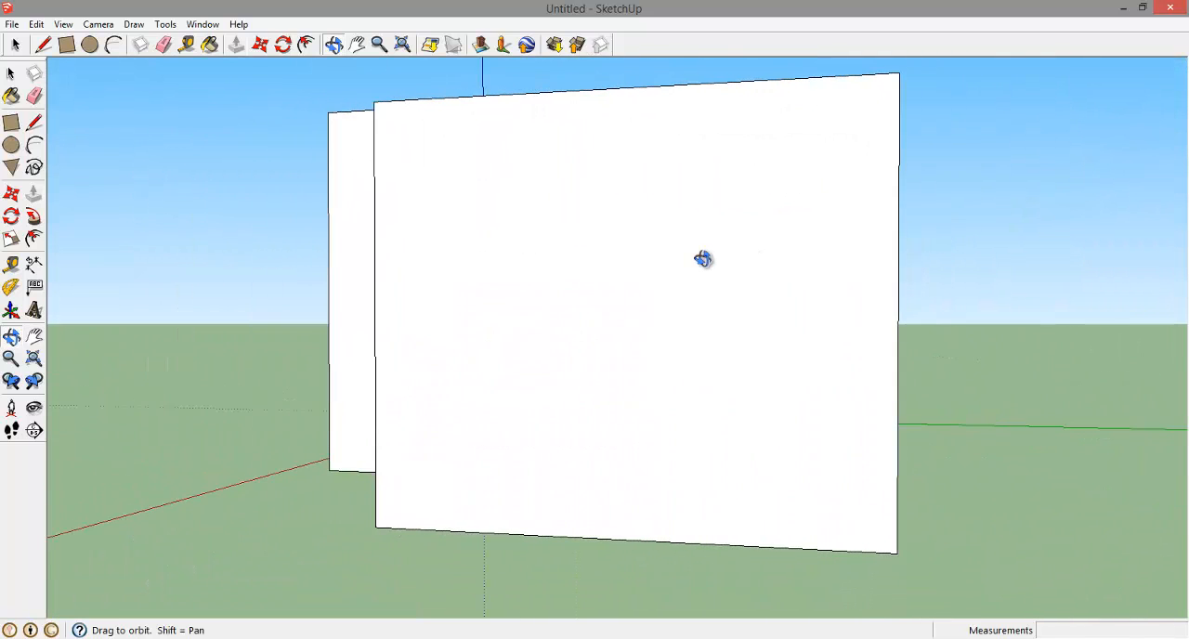
{"action": "left_click_drag", "start_coordinate": [706, 201], "coordinate": [749, 244]}
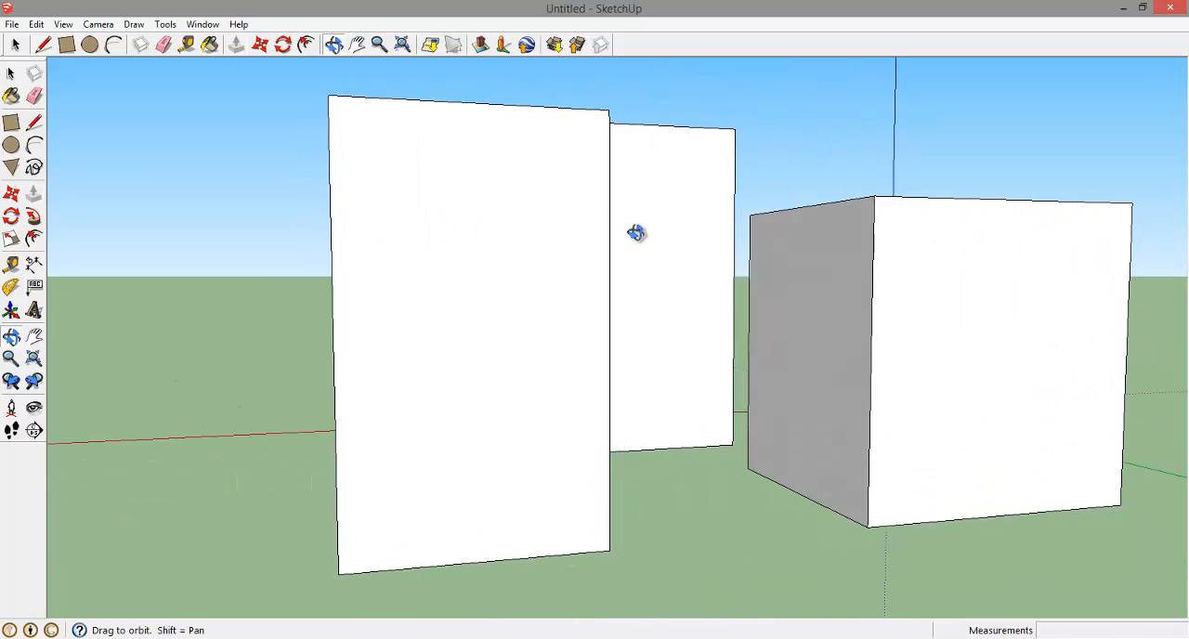
{"action": "left_click_drag", "start_coordinate": [637, 233], "coordinate": [657, 246]}
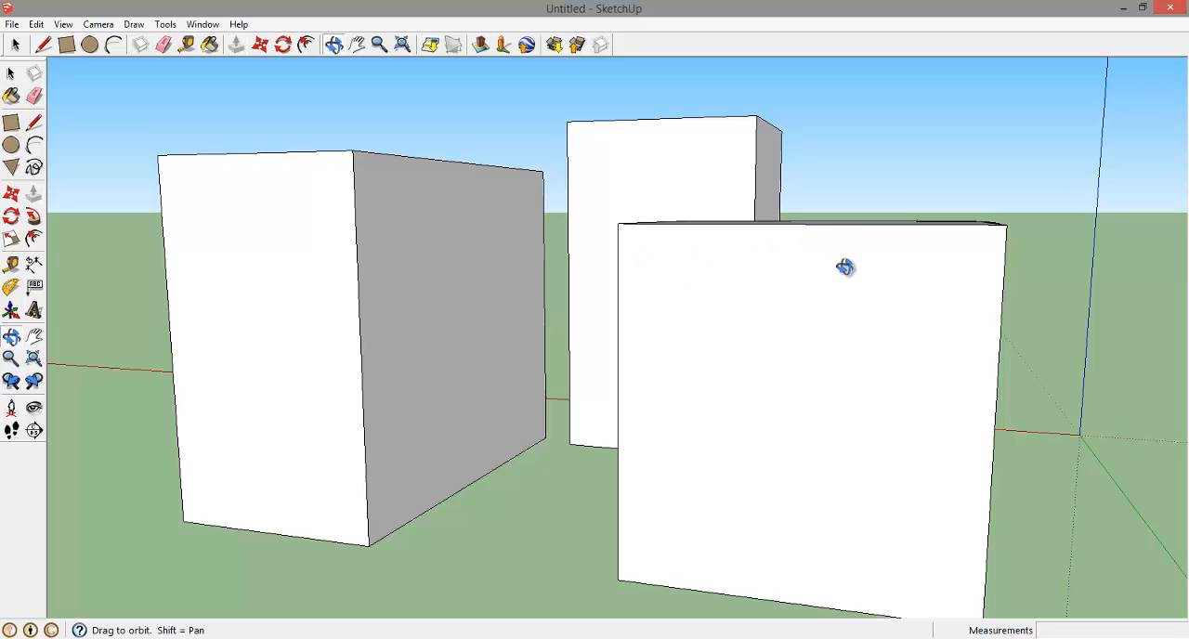
{"action": "left_click_drag", "start_coordinate": [845, 266], "coordinate": [763, 301]}
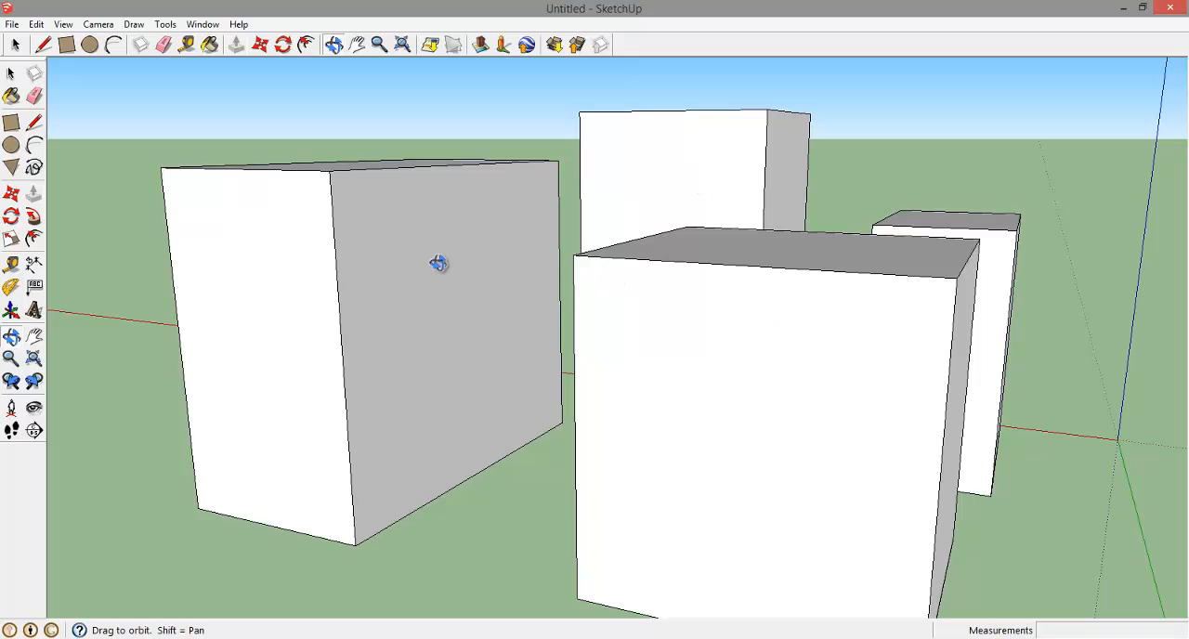
{"action": "left_click_drag", "start_coordinate": [661, 152], "coordinate": [674, 288]}
{"action": "scroll", "coordinate": [677, 288], "scroll_direction": "down", "scroll_amount": 5}
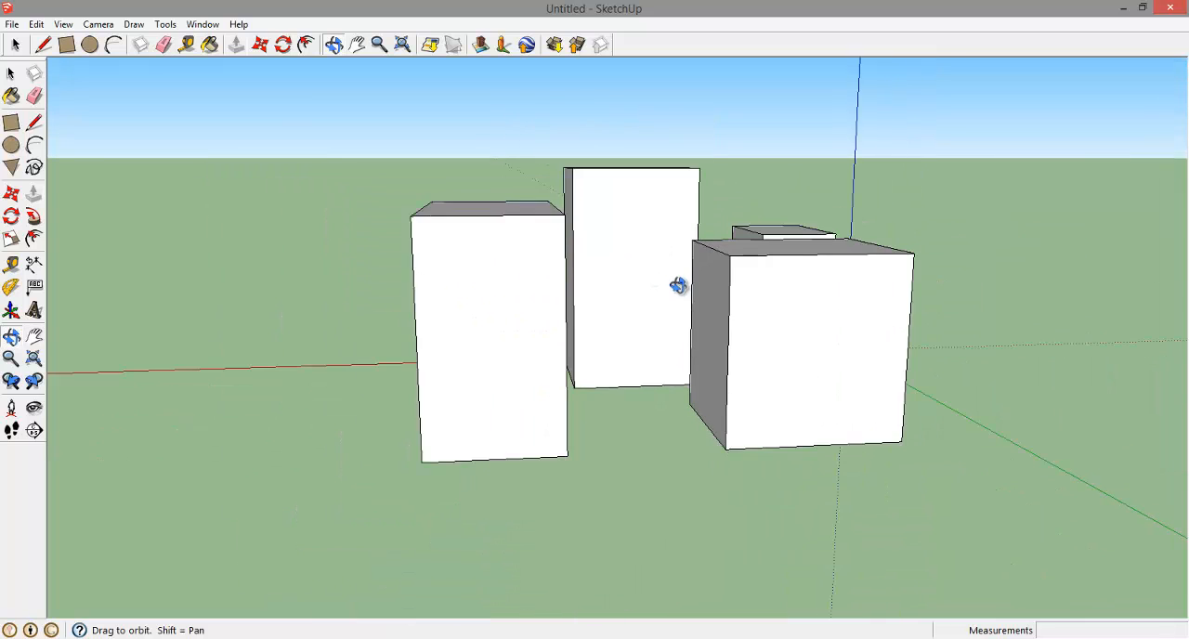
{"action": "left_click_drag", "start_coordinate": [863, 397], "coordinate": [570, 316]}
{"action": "left_click_drag", "start_coordinate": [753, 326], "coordinate": [548, 318]}
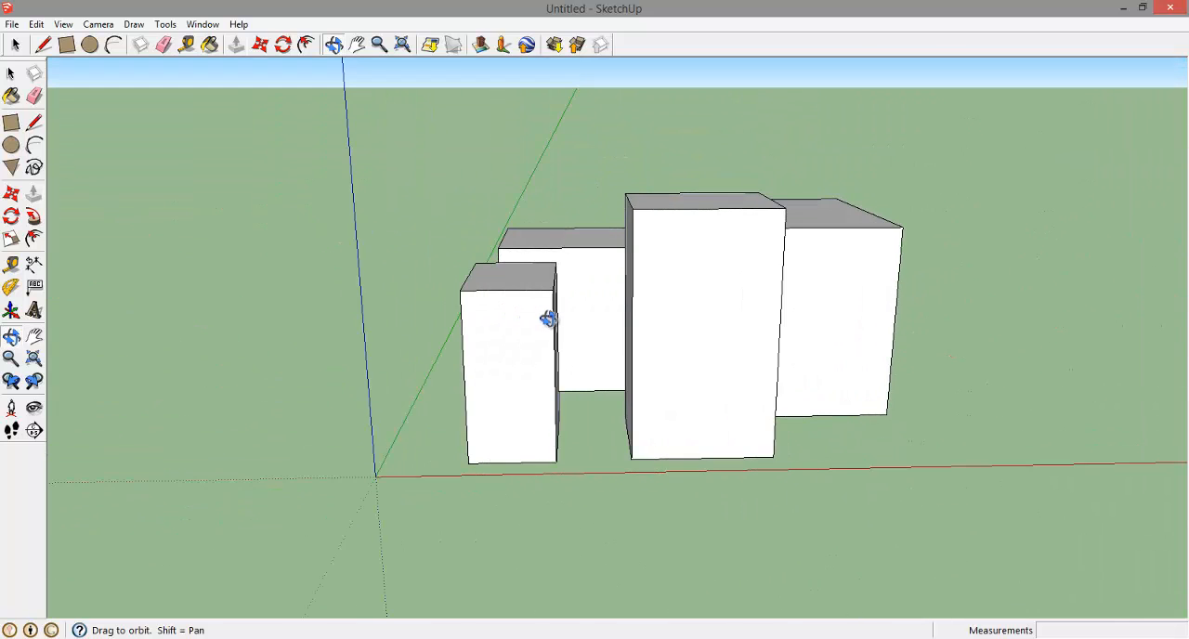
{"action": "left_click_drag", "start_coordinate": [877, 331], "coordinate": [898, 449]}
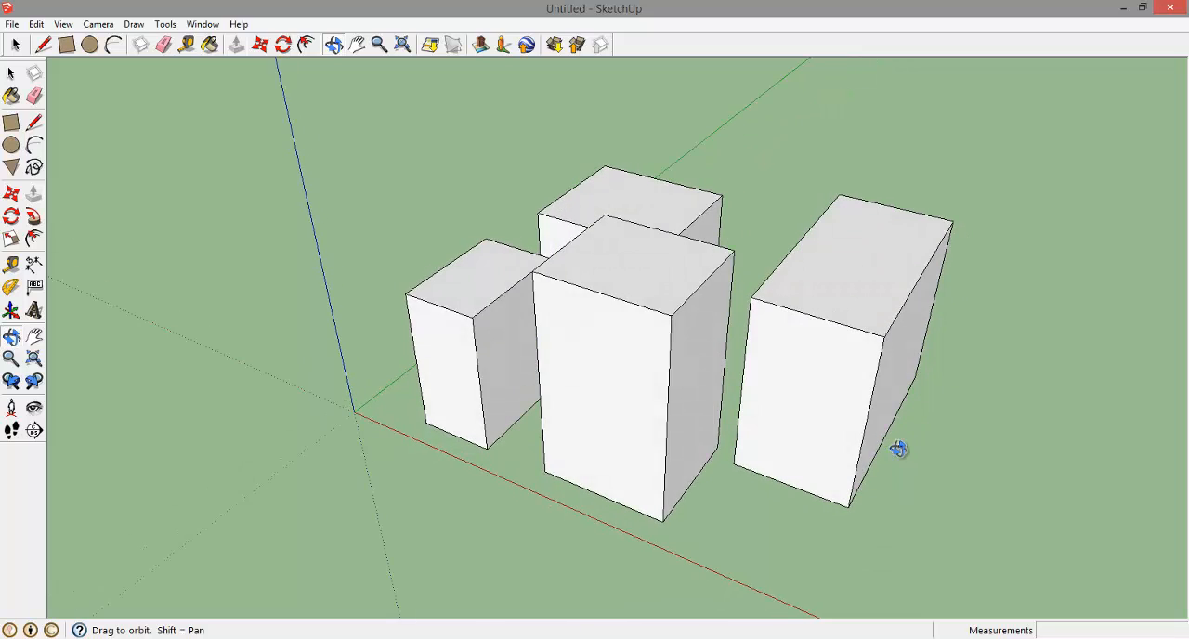
Draw a rectangle about 9' 10" by 4' 11" on the front tower's top and one about 12' by 4' 9" on the block behind
{"action": "left_click", "coordinate": [11, 123]}
{"action": "left_click", "coordinate": [577, 251]}
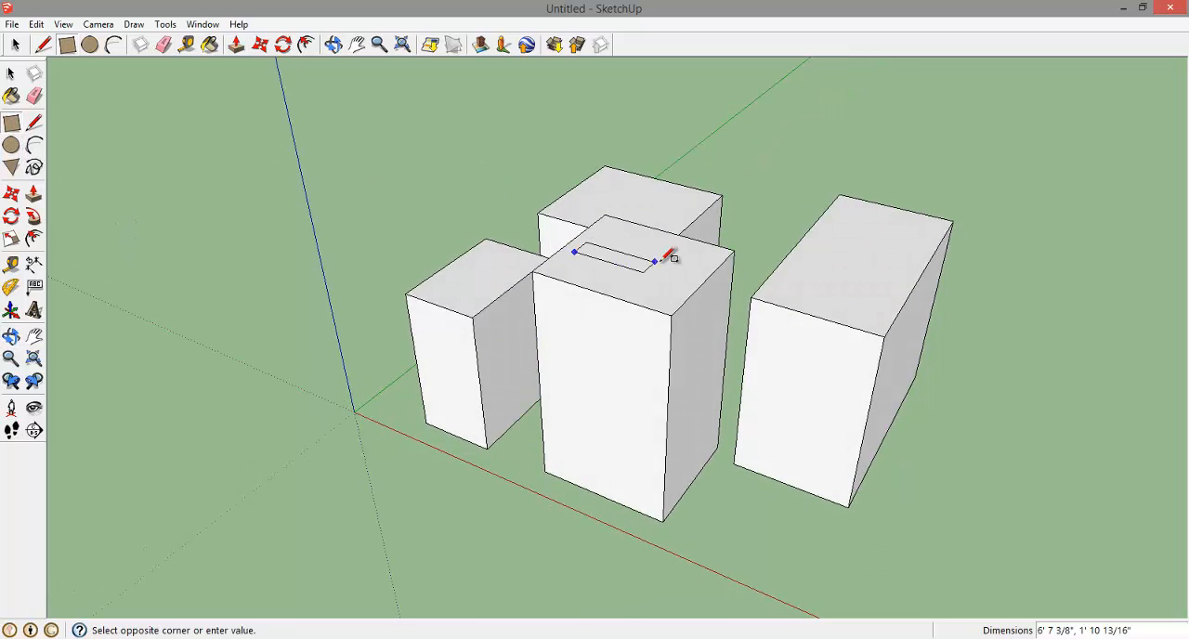
{"action": "left_click", "coordinate": [708, 254]}
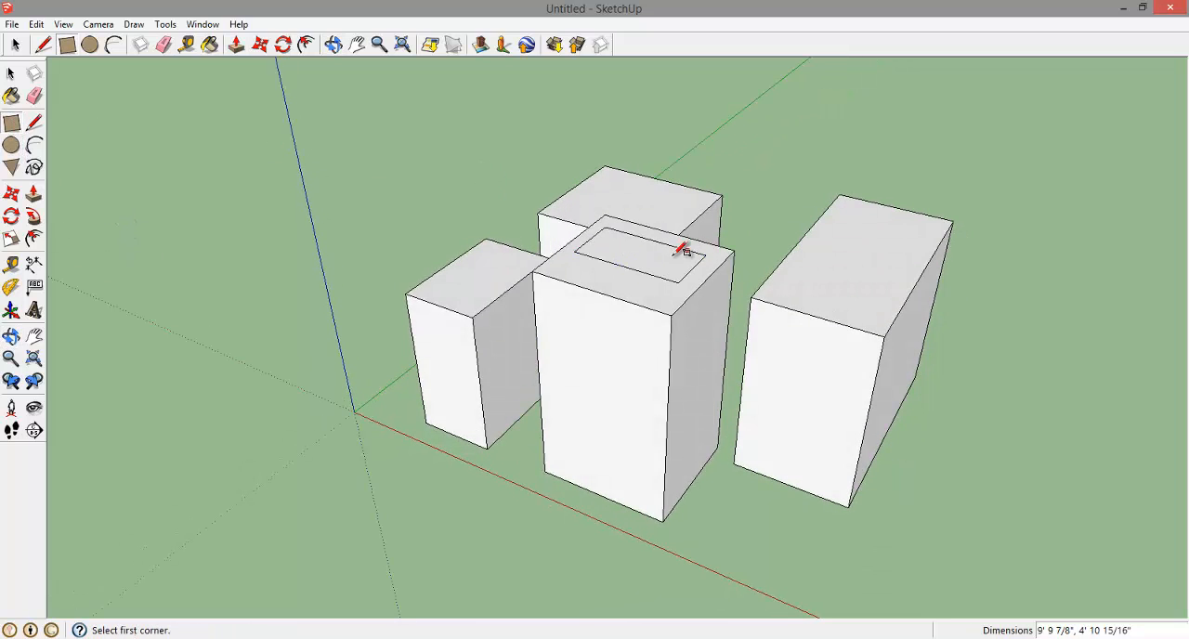
{"action": "left_click", "coordinate": [605, 178]}
{"action": "left_click", "coordinate": [703, 209]}
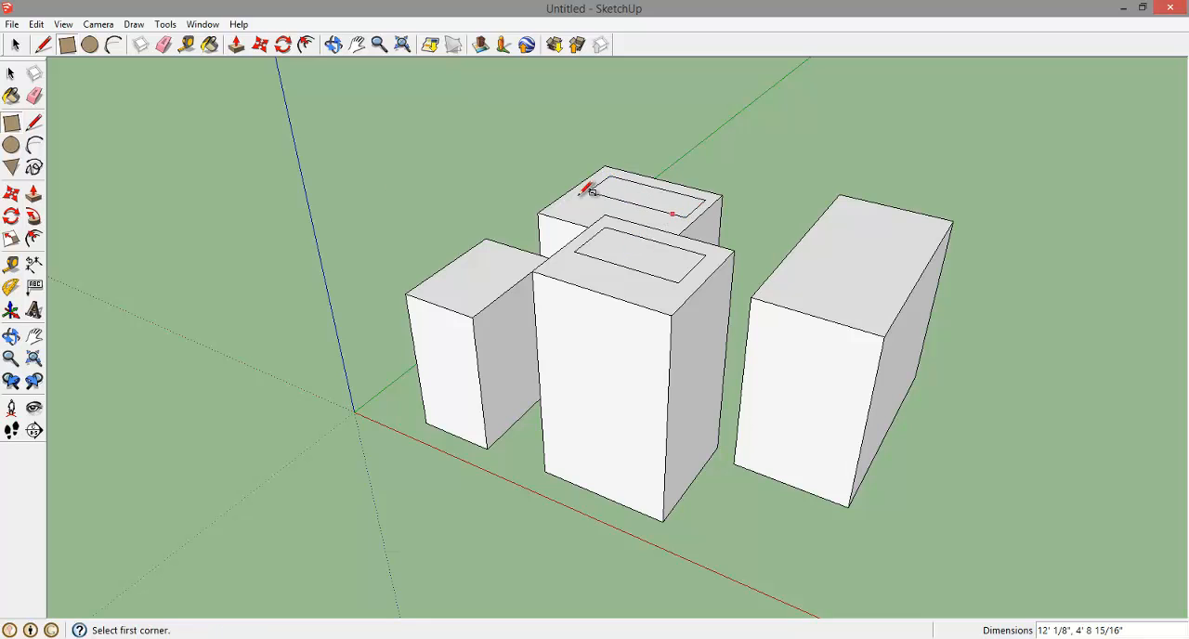
Push/Pull the inner rectangle on the front tower's top up about 6' to form a smaller upper block
{"action": "left_click", "coordinate": [34, 194]}
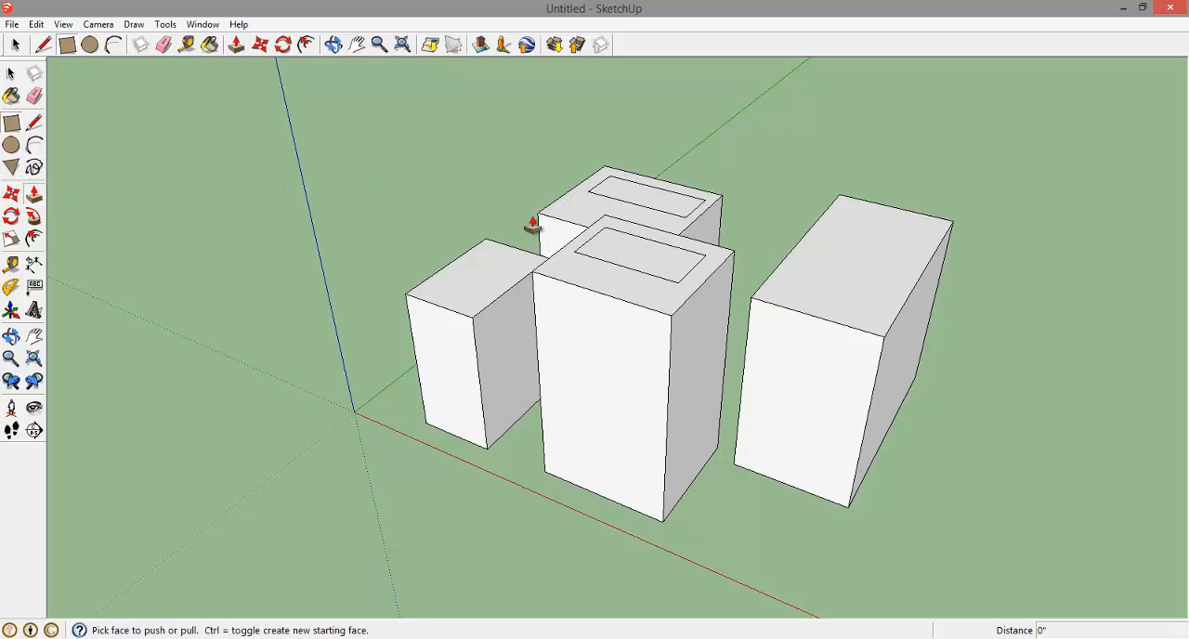
{"action": "left_click", "coordinate": [624, 246]}
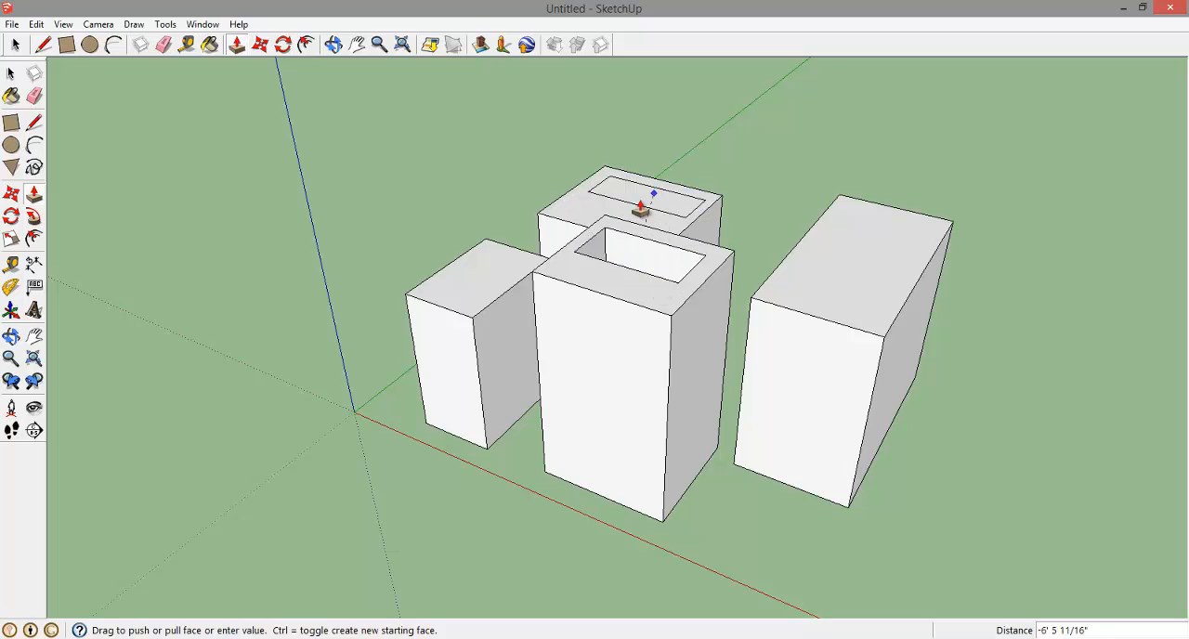
{"action": "left_click", "coordinate": [891, 189]}
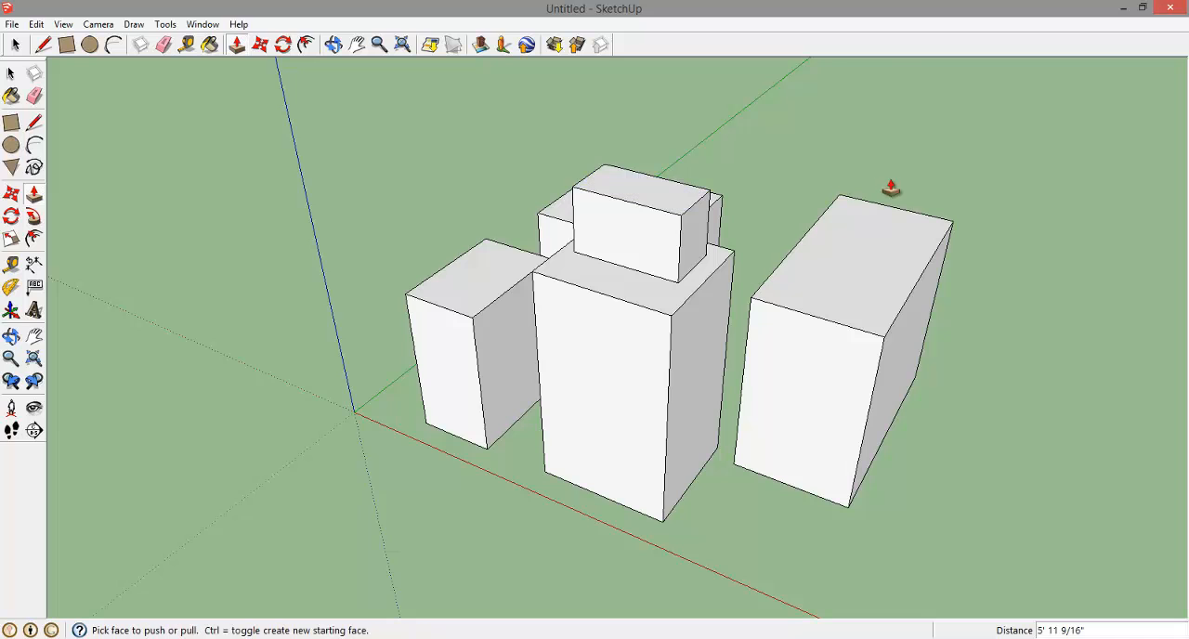
Open the 3D Warehouse and search the models for "tokyo"
{"action": "left_click", "coordinate": [334, 45]}
{"action": "left_click_drag", "start_coordinate": [913, 184], "coordinate": [802, 234]}
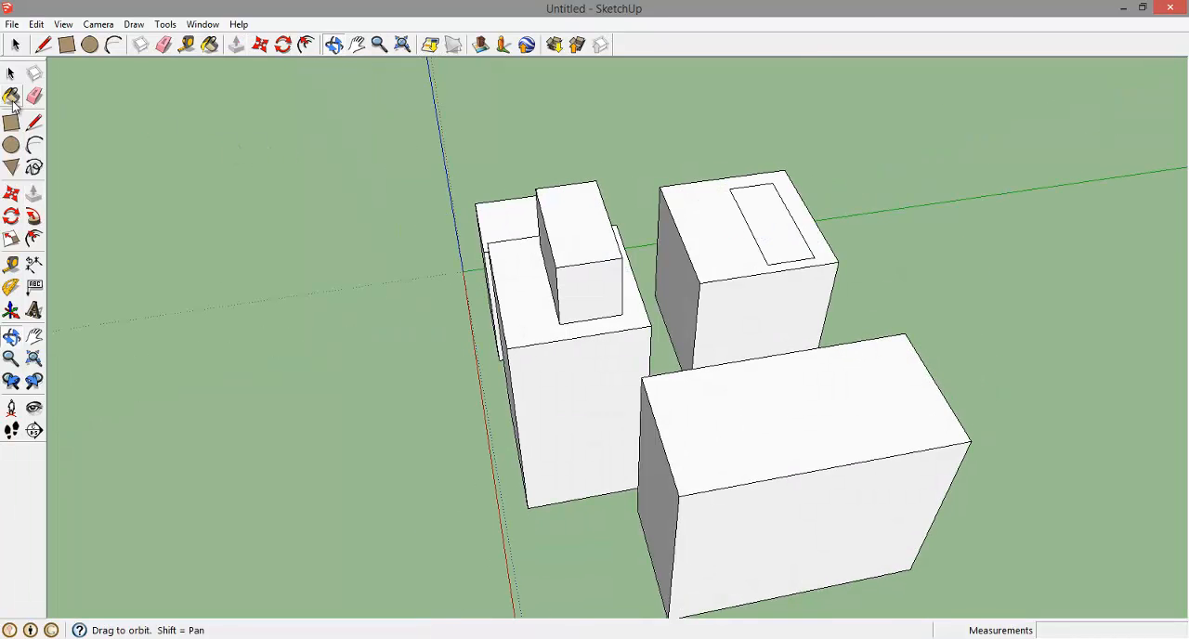
{"action": "left_click", "coordinate": [557, 46]}
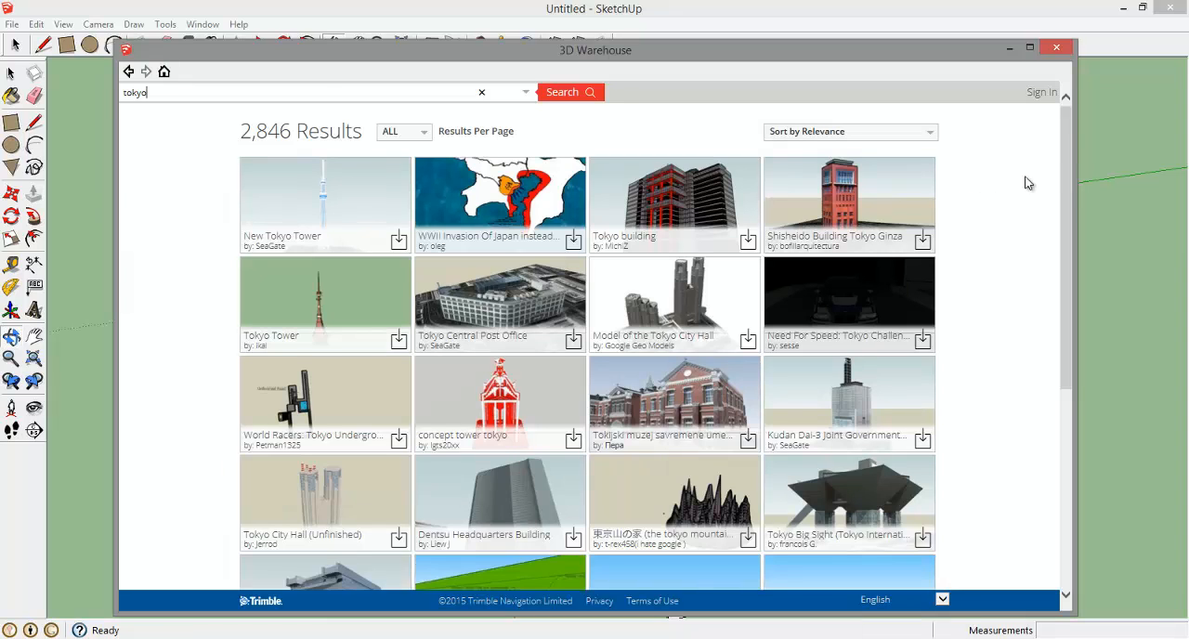
Open the "Tokyo building" model's page, review its preview, details and related models, and close the 3D Warehouse
{"action": "left_click_drag", "start_coordinate": [1060, 149], "coordinate": [1020, 162]}
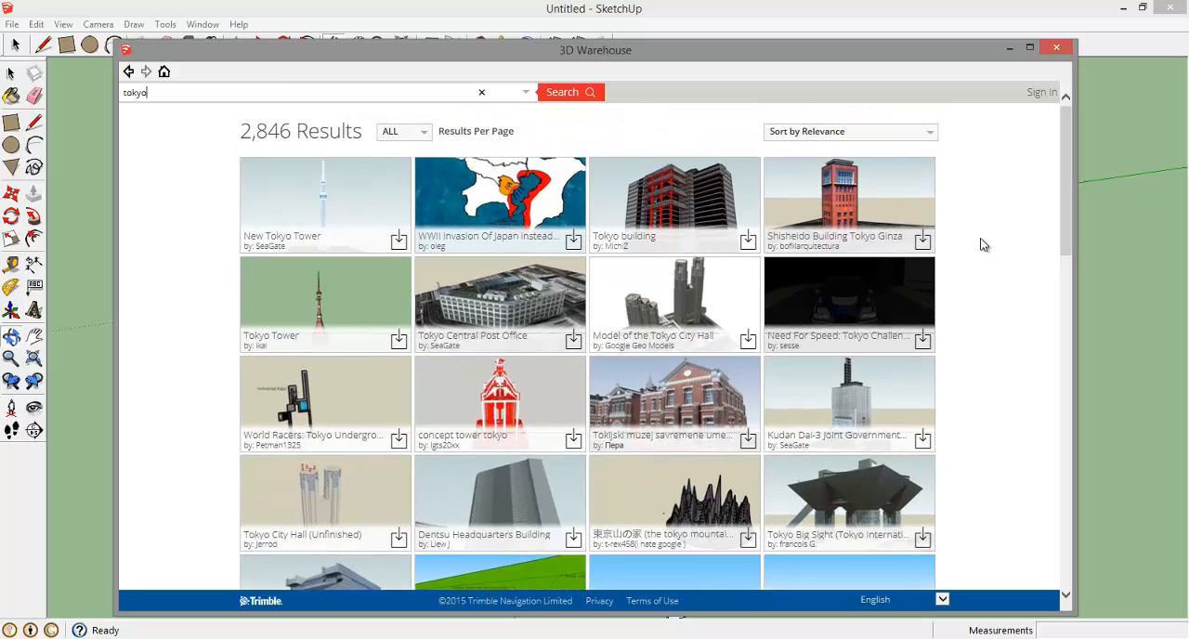
{"action": "left_click", "coordinate": [679, 212]}
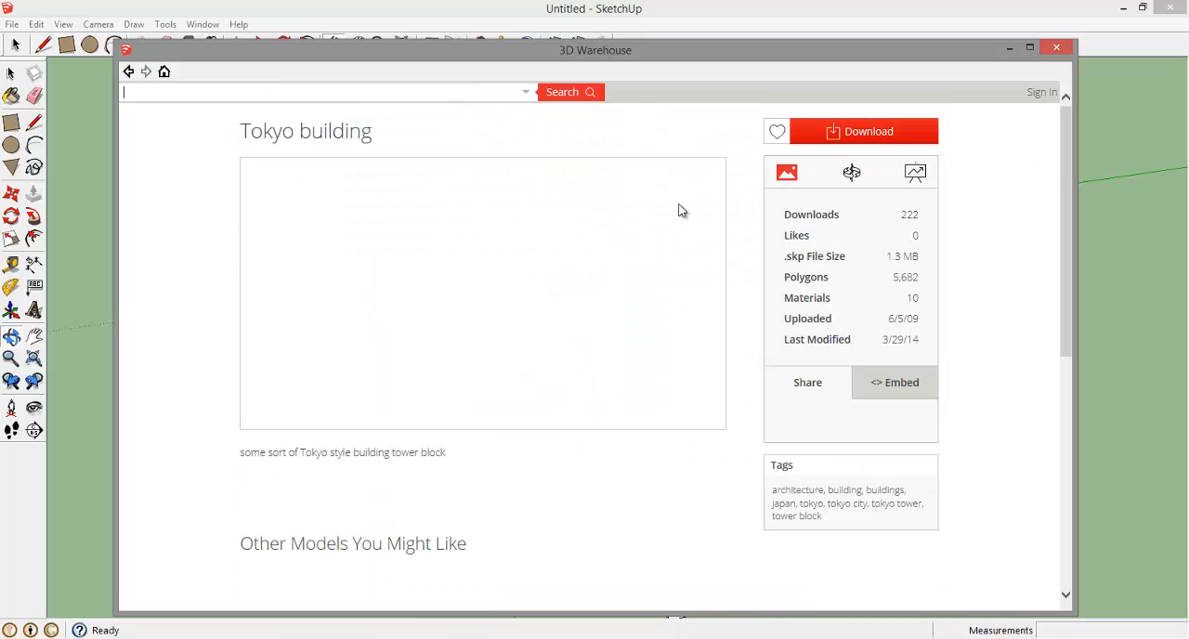
{"action": "scroll", "coordinate": [1014, 298], "scroll_direction": "down", "scroll_amount": 4}
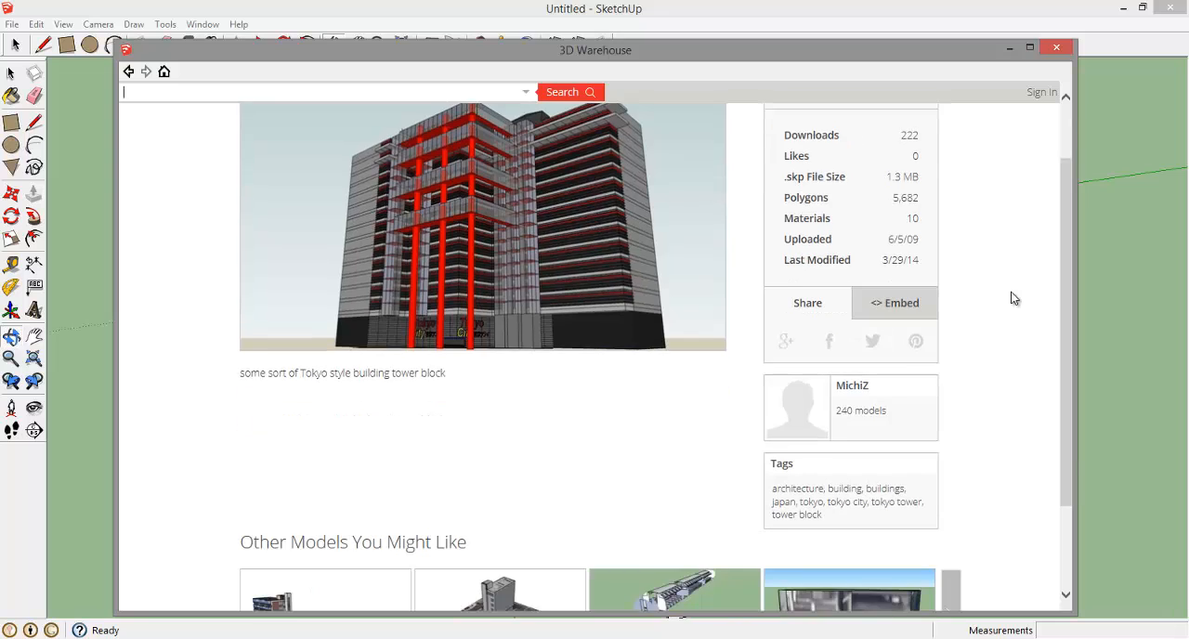
{"action": "scroll", "coordinate": [1014, 298], "scroll_direction": "up", "scroll_amount": 3}
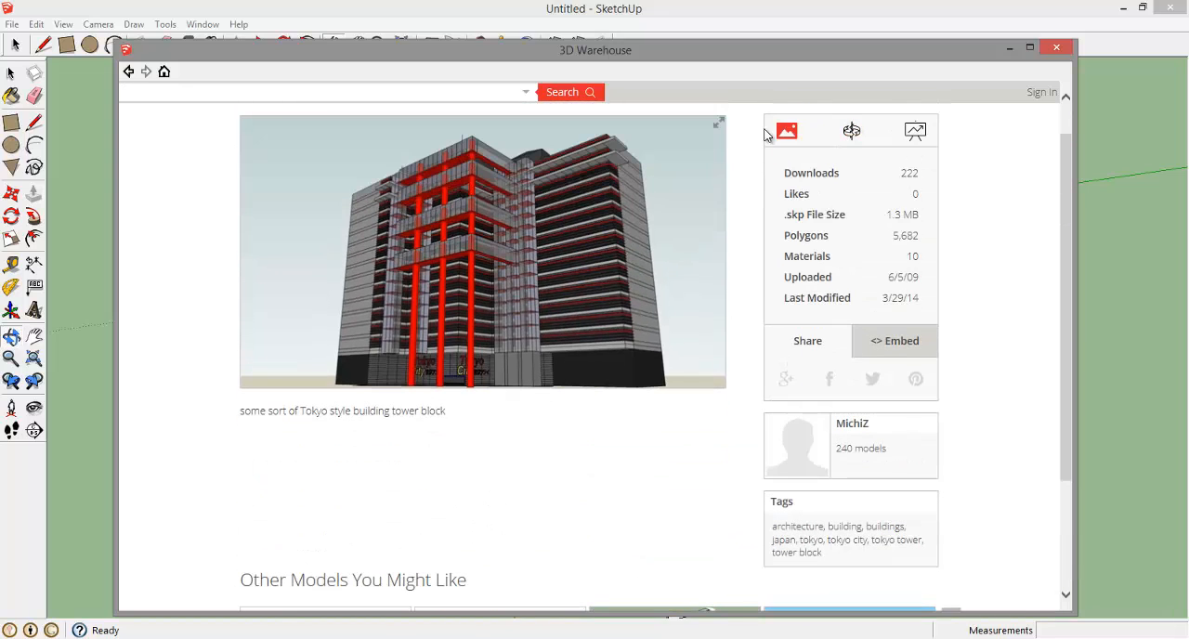
{"action": "left_click_drag", "start_coordinate": [1058, 253], "coordinate": [1052, 276]}
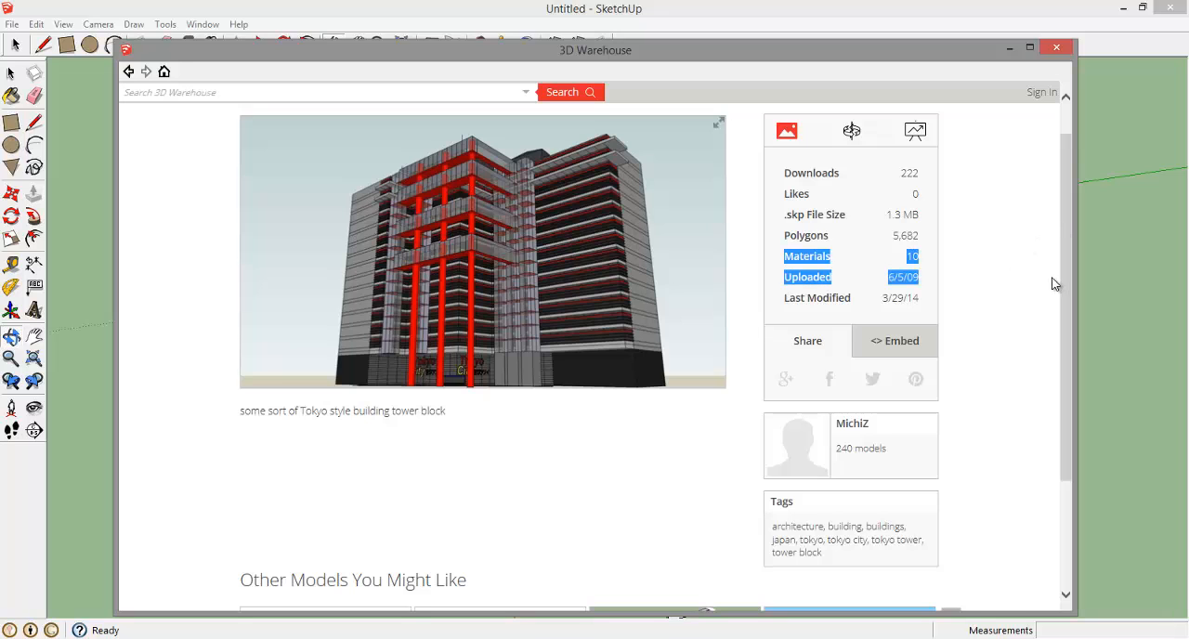
{"action": "scroll", "coordinate": [1063, 251], "scroll_direction": "down", "scroll_amount": 3}
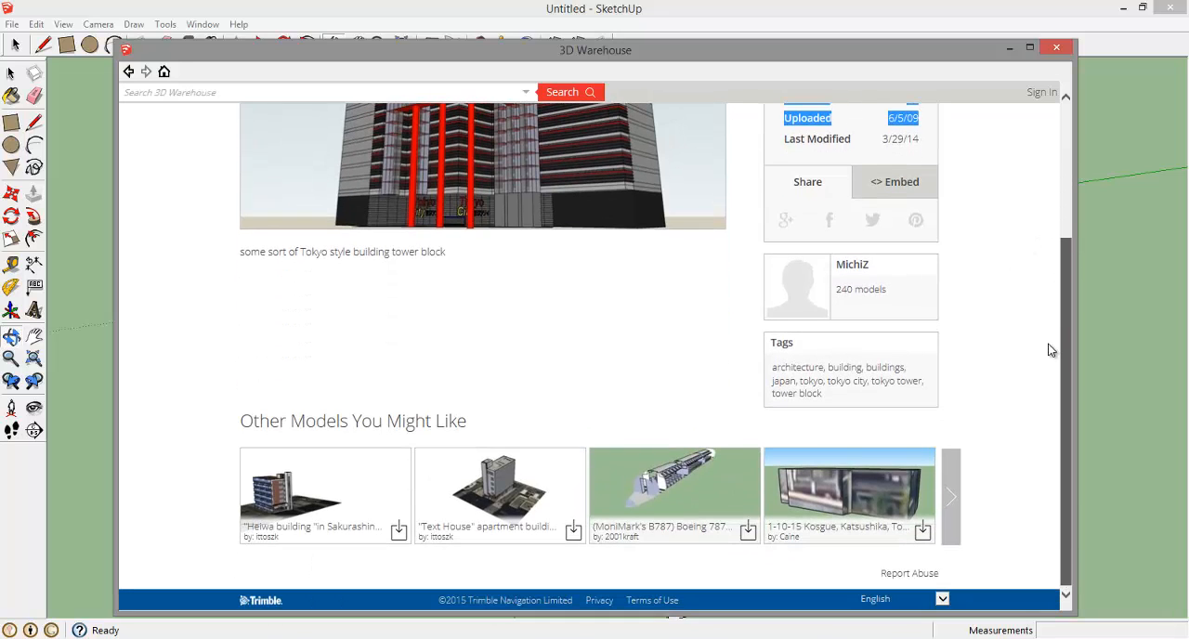
{"action": "scroll", "coordinate": [1048, 376], "scroll_direction": "up", "scroll_amount": 3}
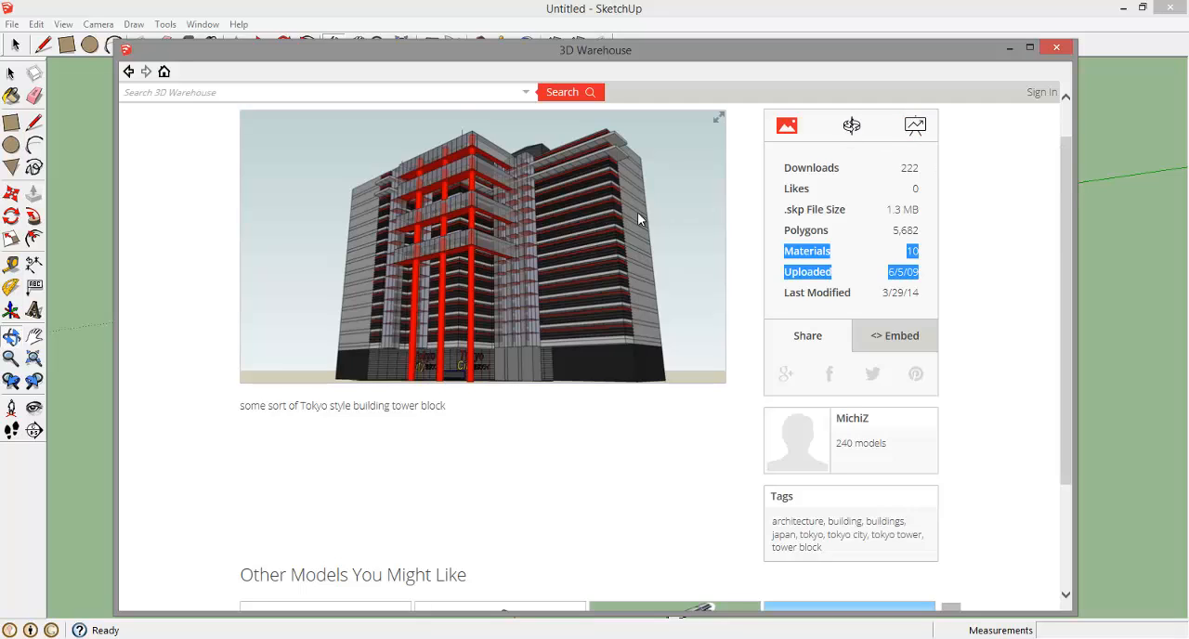
{"action": "scroll", "coordinate": [692, 425], "scroll_direction": "down", "scroll_amount": 2}
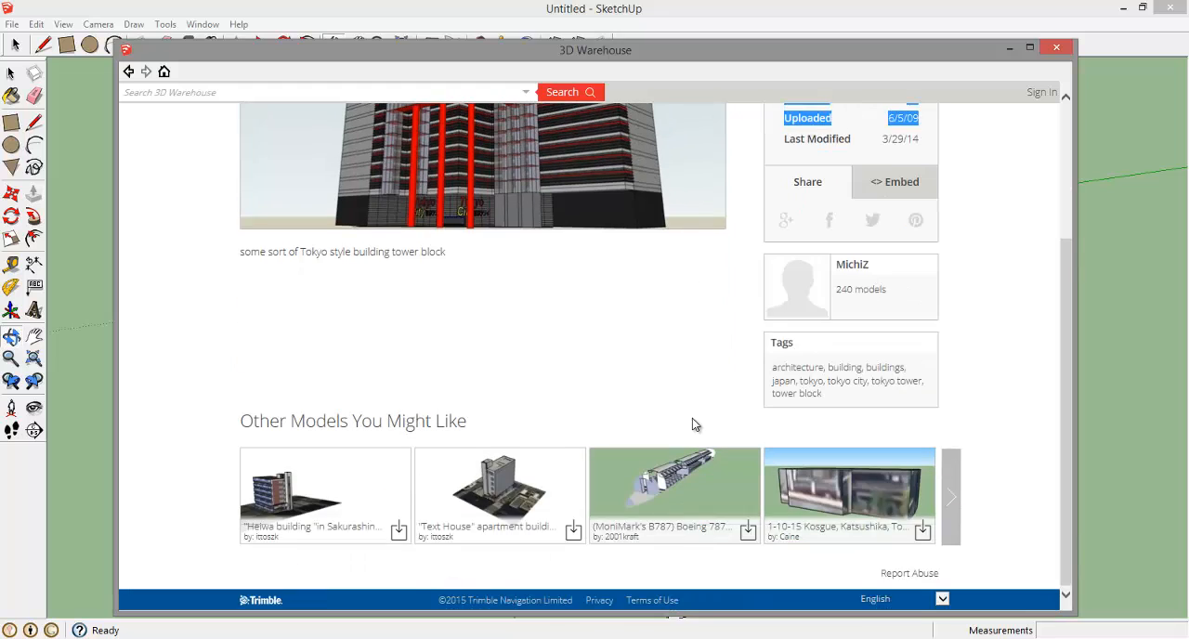
{"action": "scroll", "coordinate": [692, 424], "scroll_direction": "up", "scroll_amount": 2}
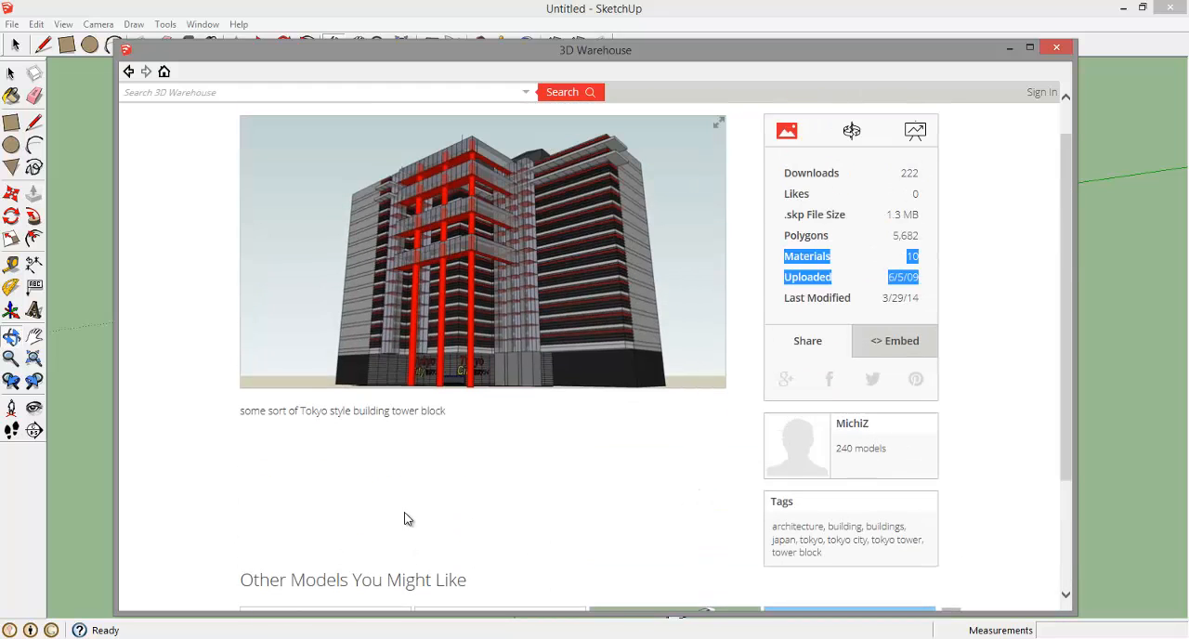
{"action": "left_click", "coordinate": [1054, 51]}
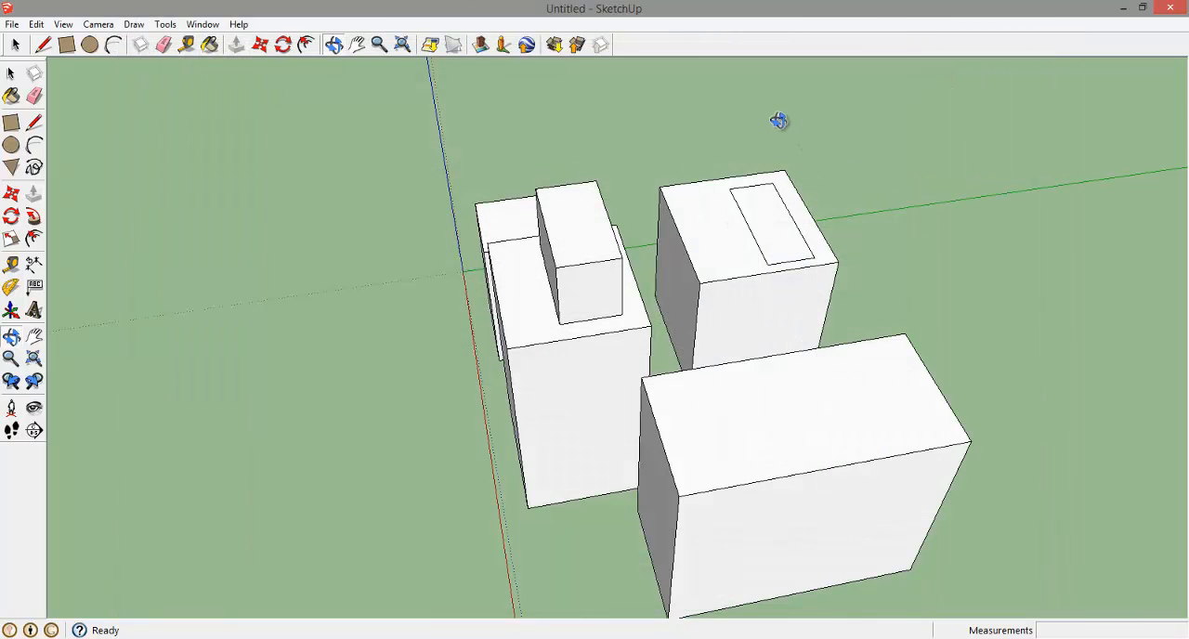
Examine the four building blocks and the tower's smaller upper block from all around, at ground level and from slightly above
{"action": "left_click_drag", "start_coordinate": [994, 287], "coordinate": [446, 138]}
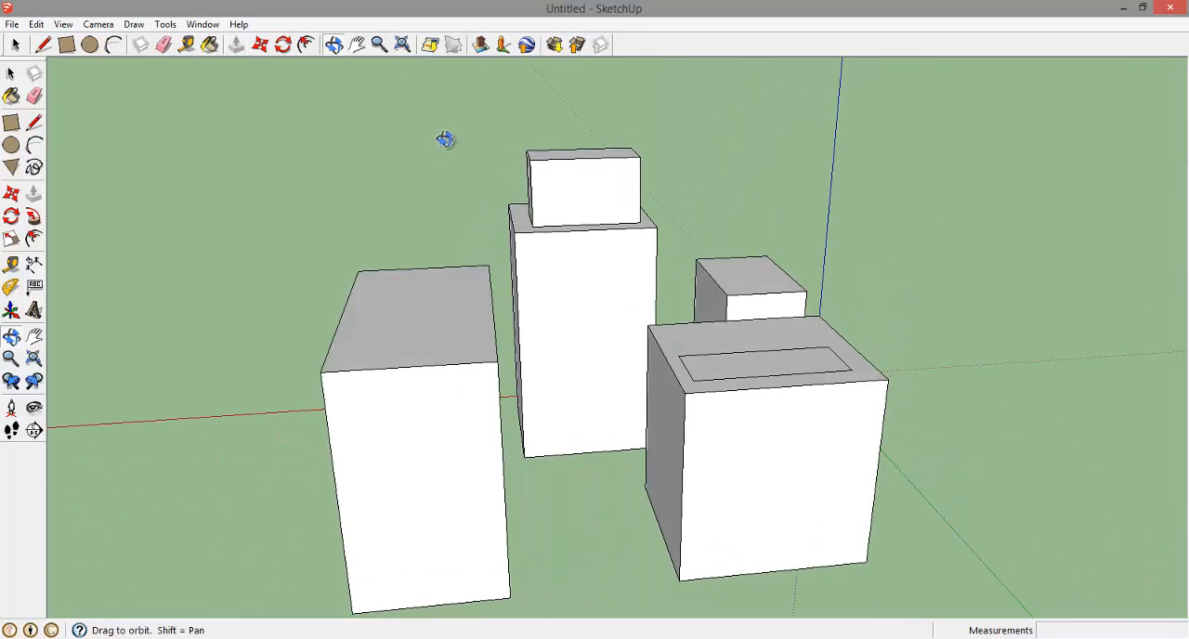
{"action": "left_click_drag", "start_coordinate": [917, 341], "coordinate": [665, 294]}
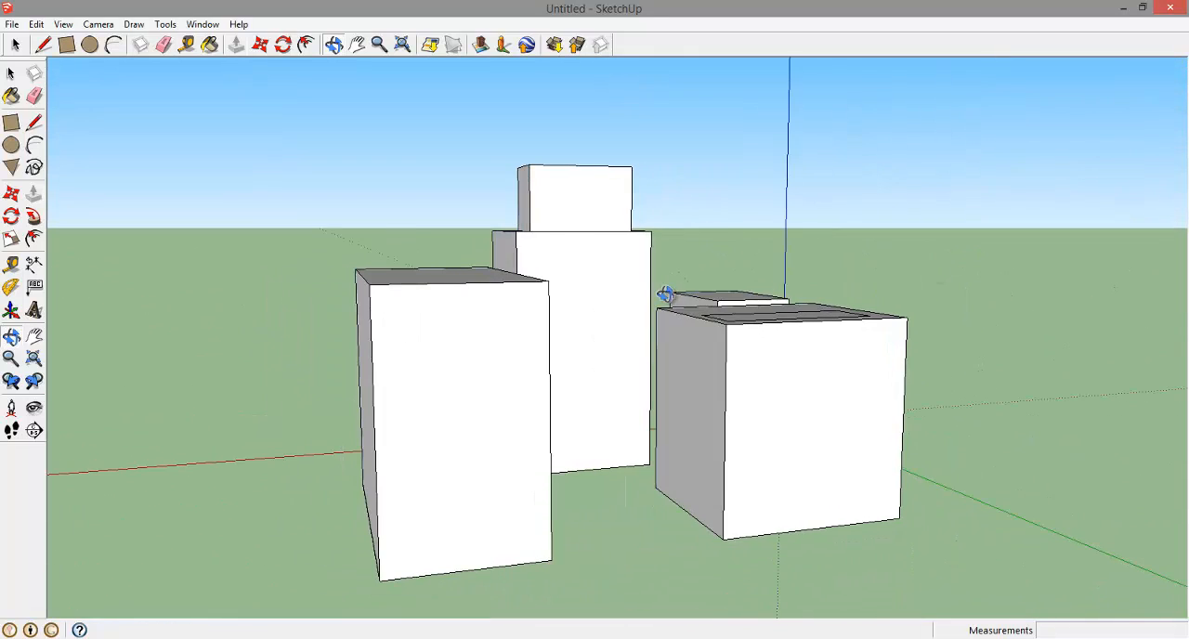
{"action": "left_click_drag", "start_coordinate": [413, 273], "coordinate": [953, 347]}
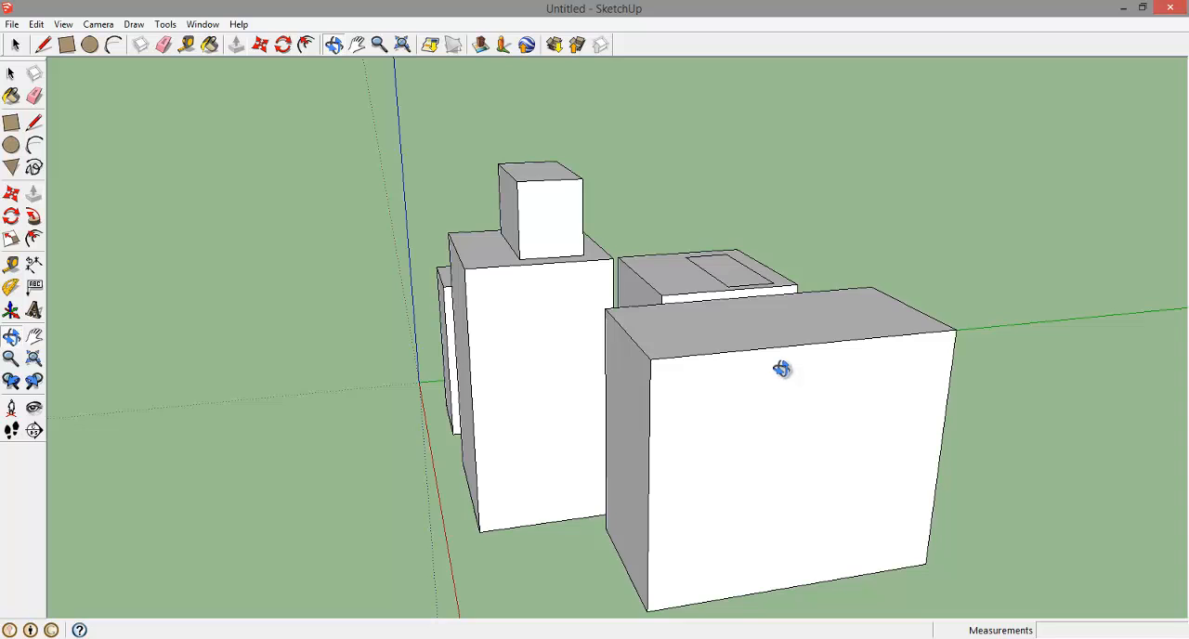
{"action": "scroll", "coordinate": [781, 369], "scroll_direction": "down", "scroll_amount": 3}
{"action": "left_click_drag", "start_coordinate": [956, 435], "coordinate": [814, 297]}
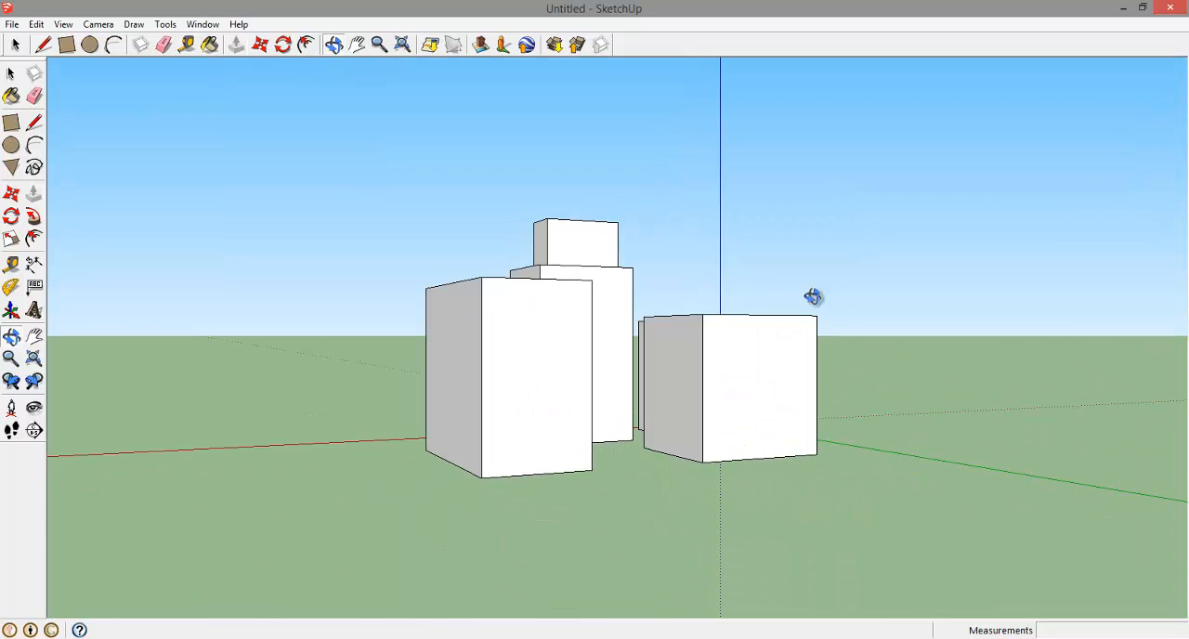
{"action": "left_click_drag", "start_coordinate": [740, 310], "coordinate": [1049, 403]}
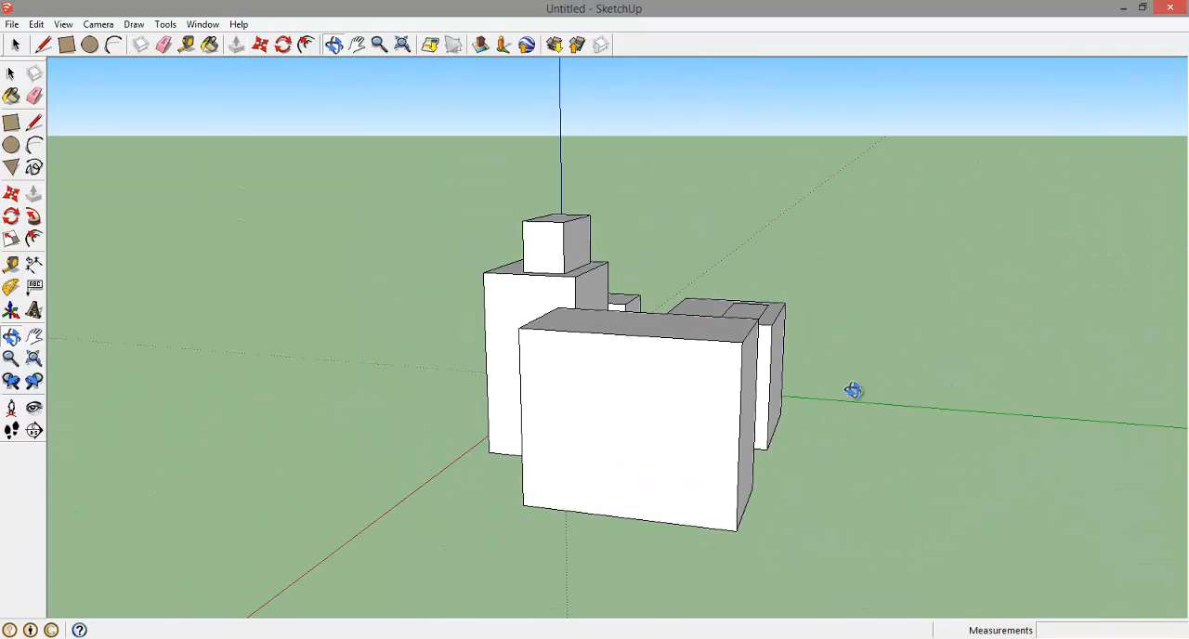
{"action": "left_click_drag", "start_coordinate": [951, 384], "coordinate": [318, 395]}
{"action": "left_click_drag", "start_coordinate": [780, 361], "coordinate": [847, 364]}
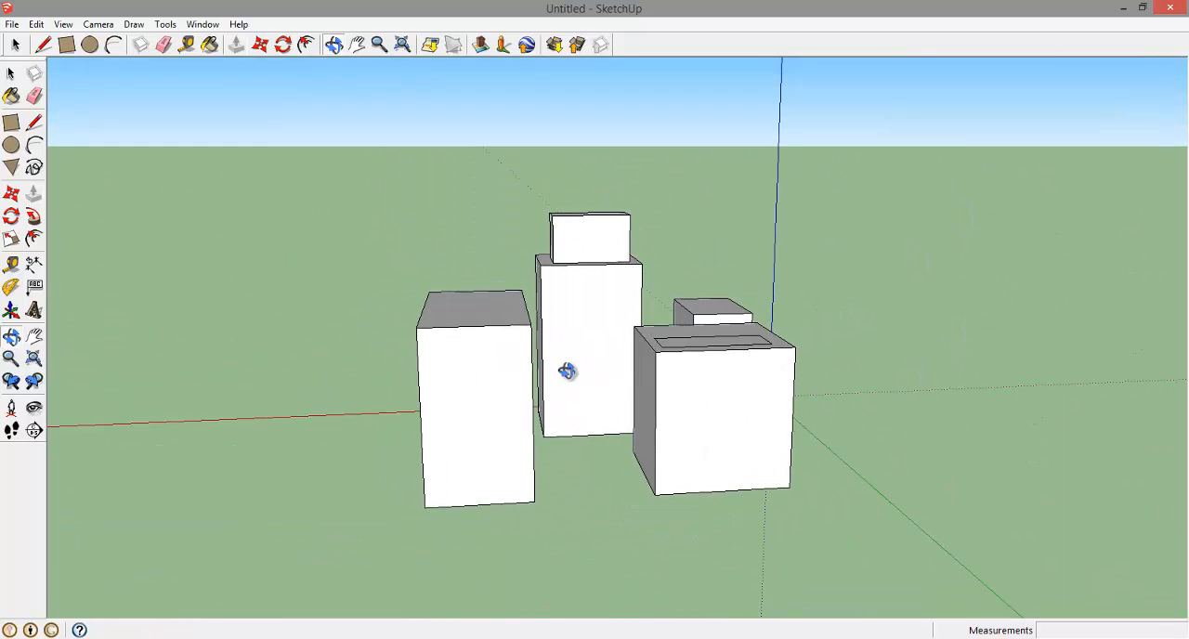
{"action": "left_click_drag", "start_coordinate": [566, 370], "coordinate": [682, 408]}
{"action": "scroll", "coordinate": [687, 409], "scroll_direction": "up", "scroll_amount": 3}
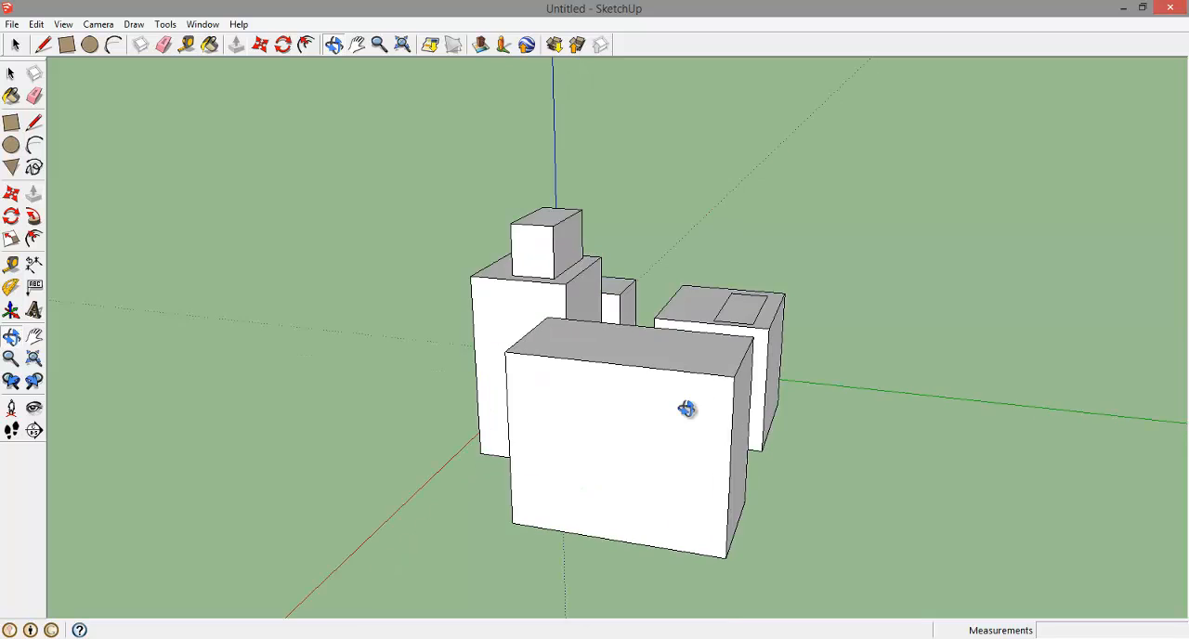
{"action": "left_click_drag", "start_coordinate": [767, 411], "coordinate": [522, 295]}
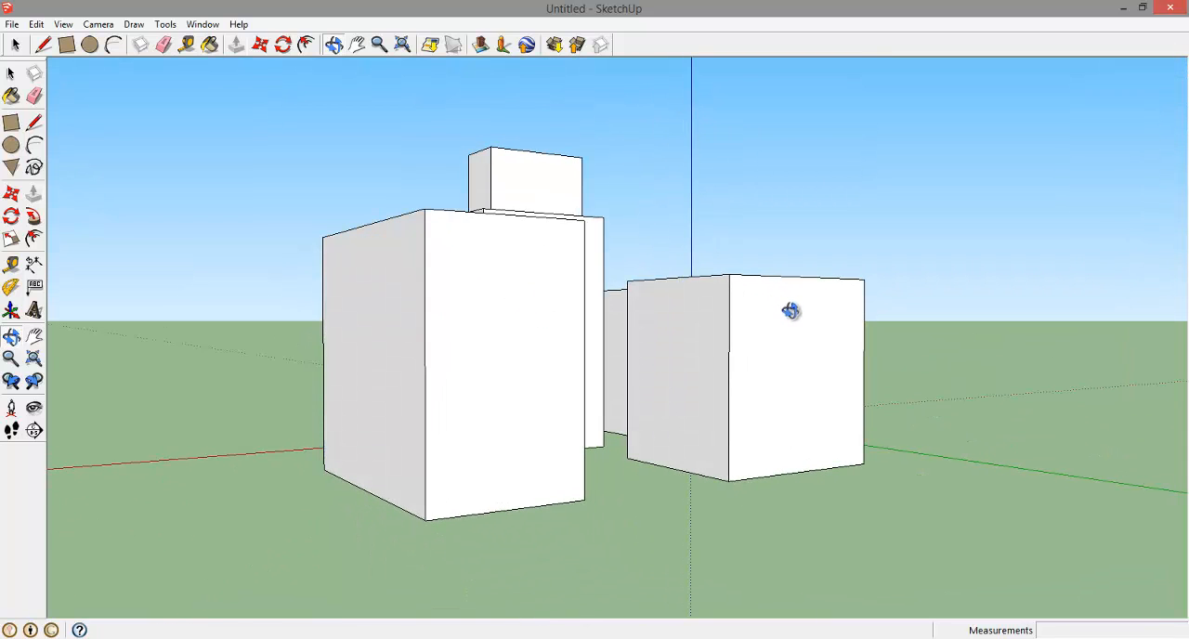
{"action": "left_click_drag", "start_coordinate": [788, 311], "coordinate": [440, 321]}
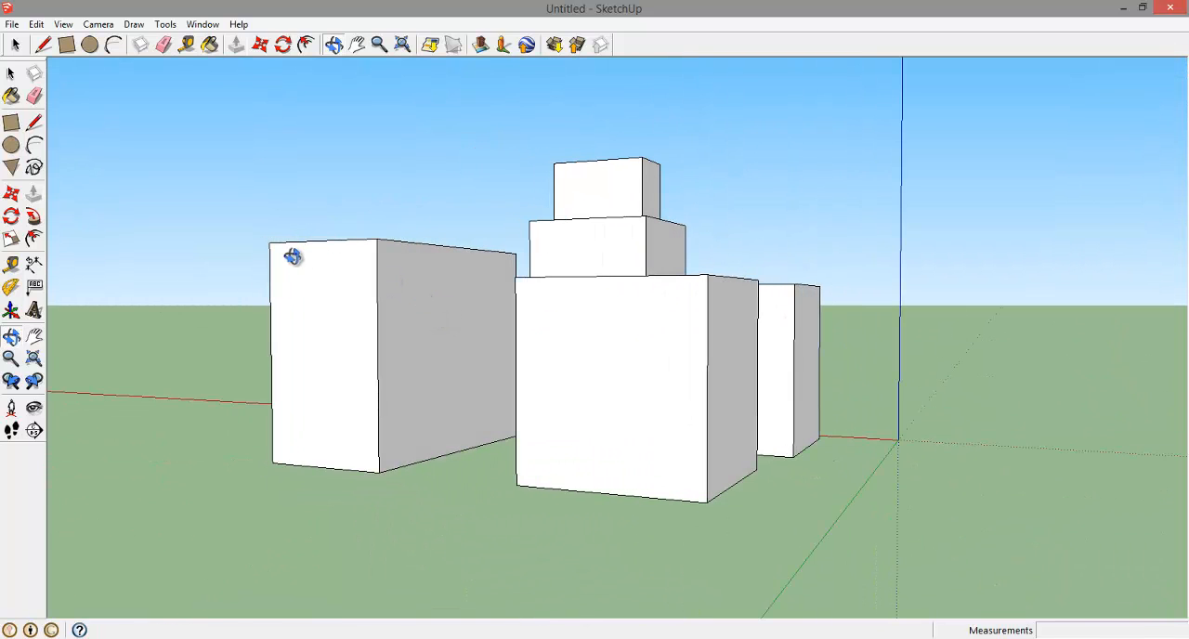
{"action": "left_click_drag", "start_coordinate": [292, 257], "coordinate": [1013, 343]}
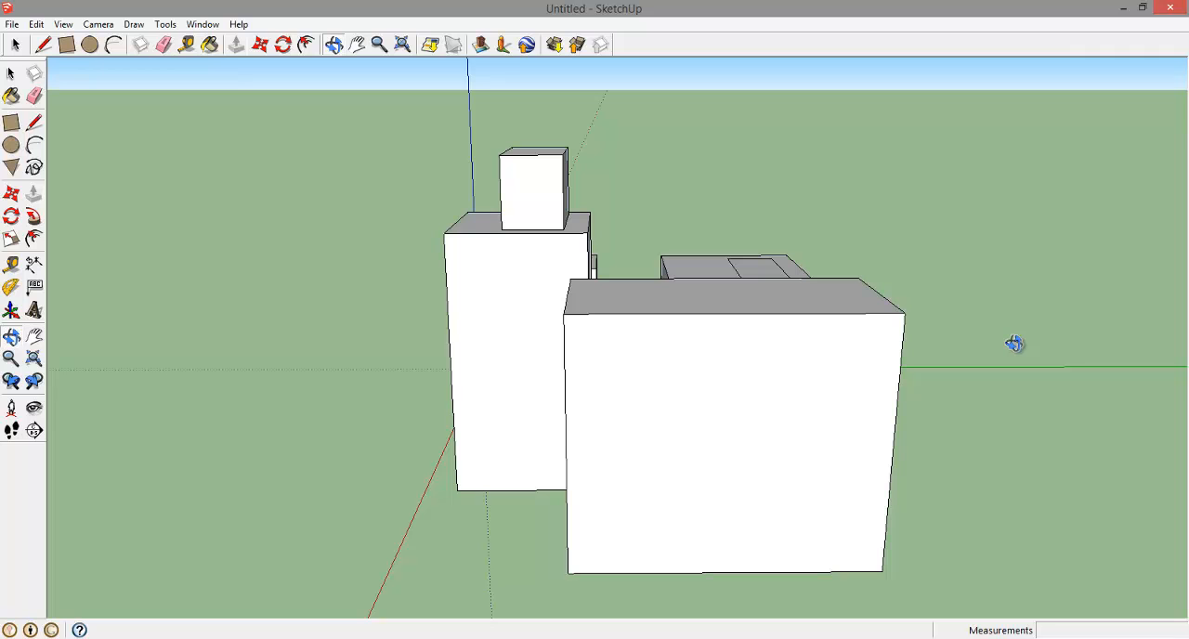
{"action": "left_click_drag", "start_coordinate": [1013, 343], "coordinate": [593, 321]}
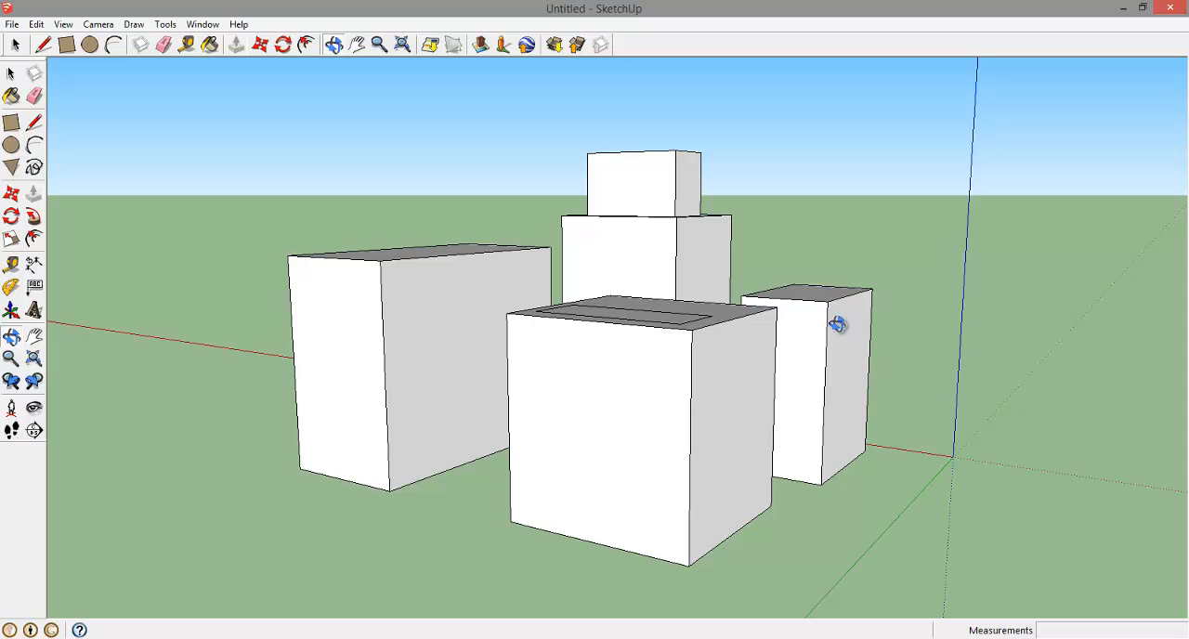
{"action": "left_click_drag", "start_coordinate": [799, 350], "coordinate": [876, 376]}
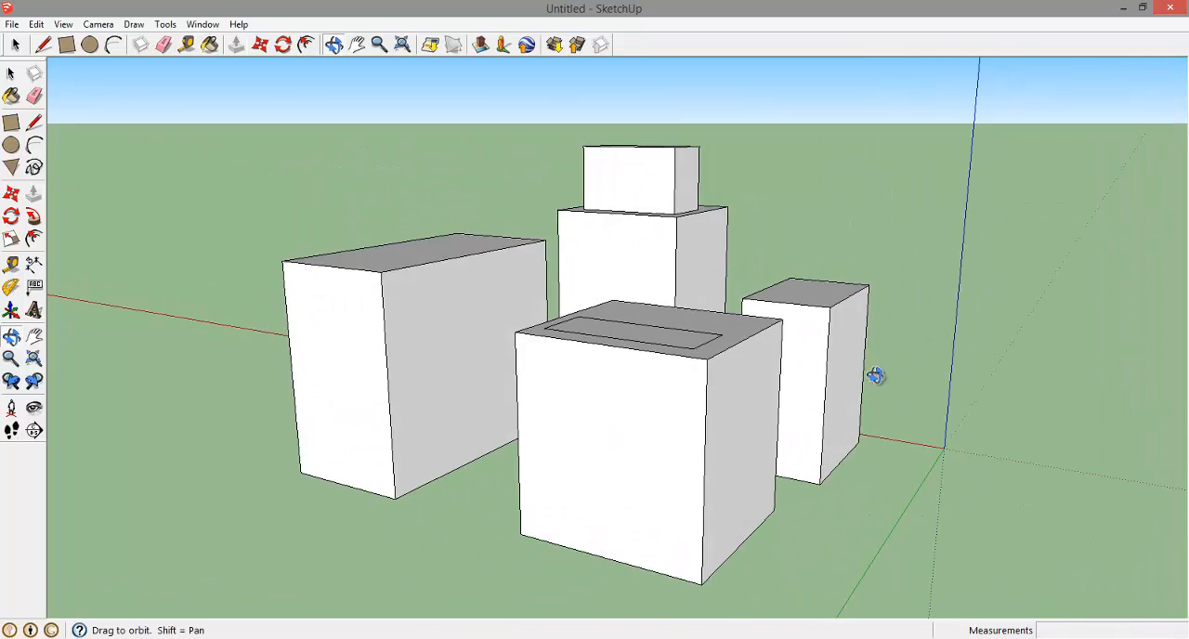
{"action": "left_click_drag", "start_coordinate": [589, 382], "coordinate": [677, 393]}
{"action": "left_click_drag", "start_coordinate": [526, 382], "coordinate": [808, 389]}
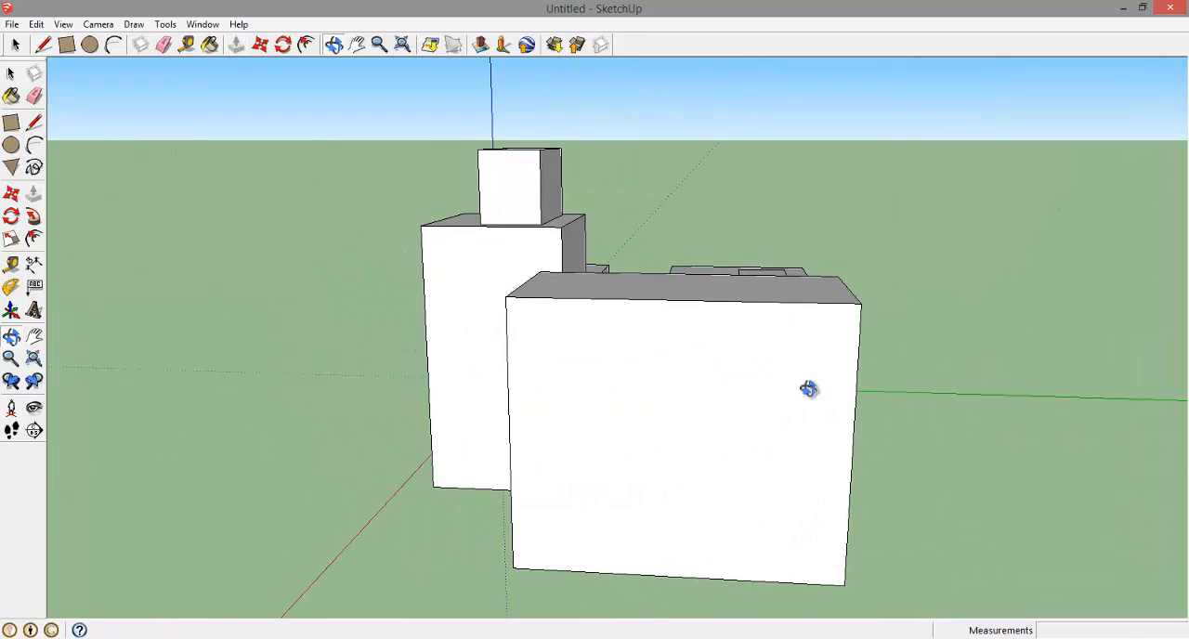
{"action": "left_click_drag", "start_coordinate": [722, 393], "coordinate": [472, 319]}
{"action": "left_click_drag", "start_coordinate": [740, 359], "coordinate": [380, 384]}
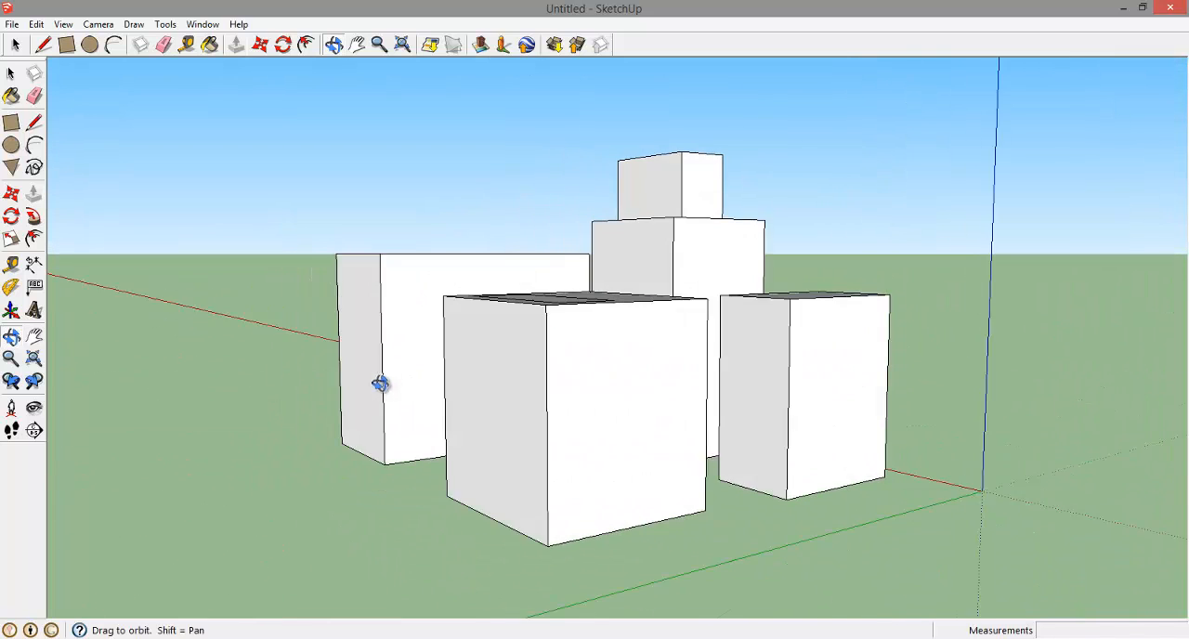
{"action": "left_click_drag", "start_coordinate": [812, 366], "coordinate": [424, 387]}
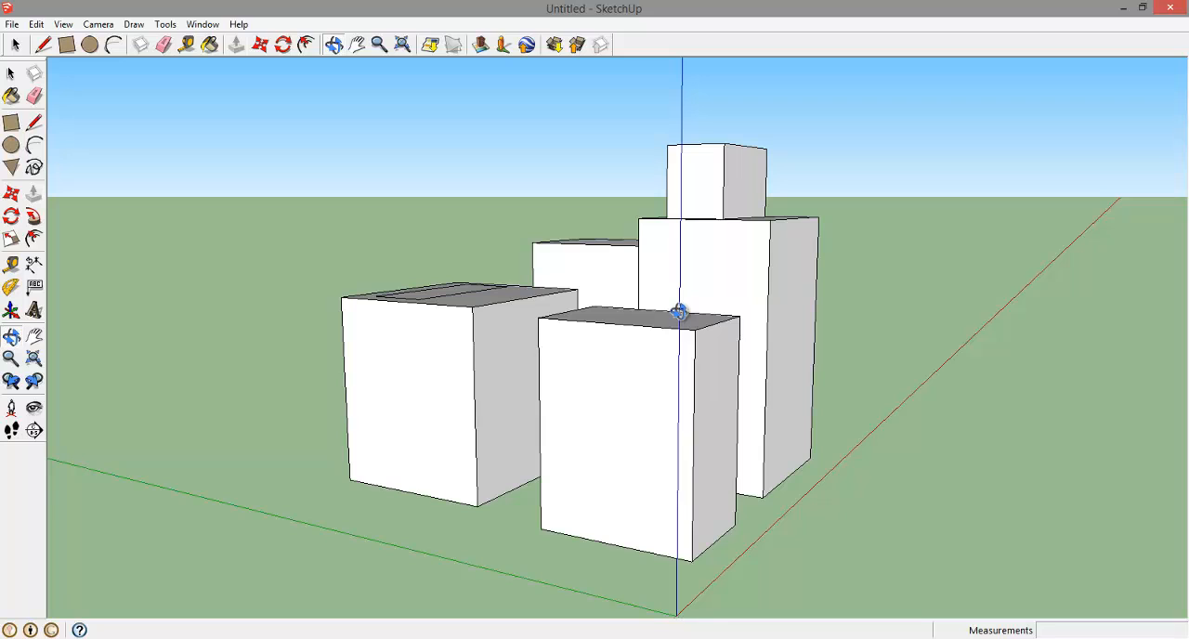